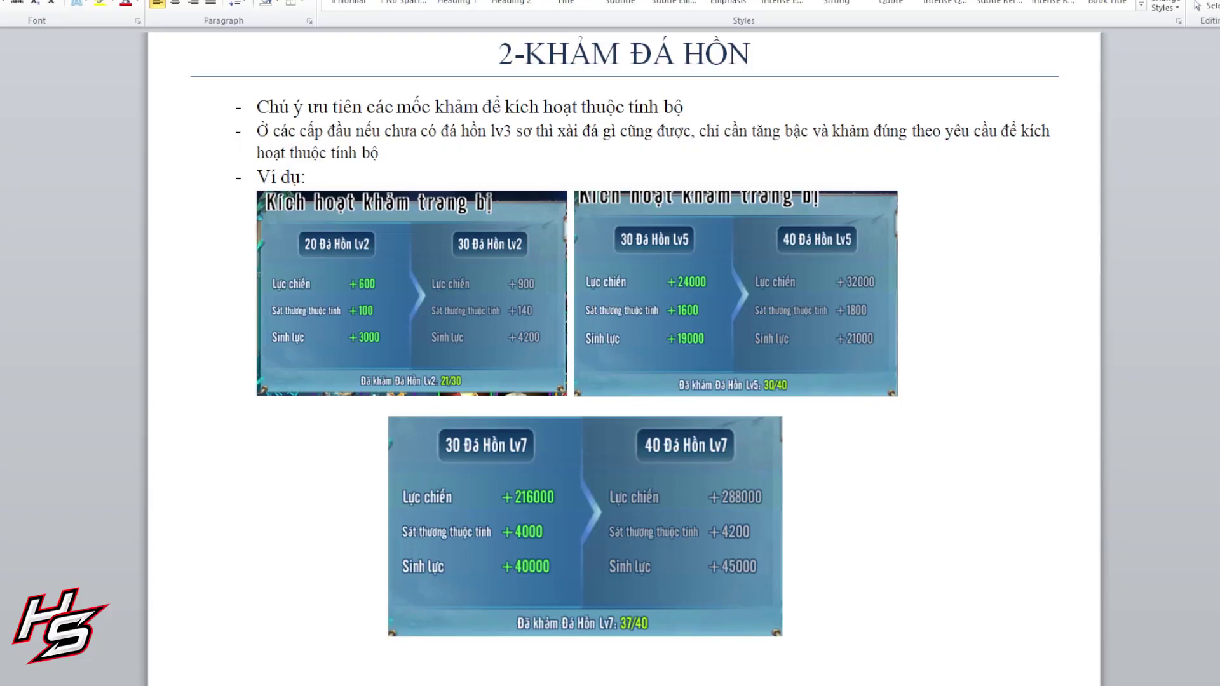
- Go to the KHẢM ĐÁ HỒN- NÓN table and review its slot headings and the pink stones under the second 4 lỗ khảm heading
left_click(674, 293)
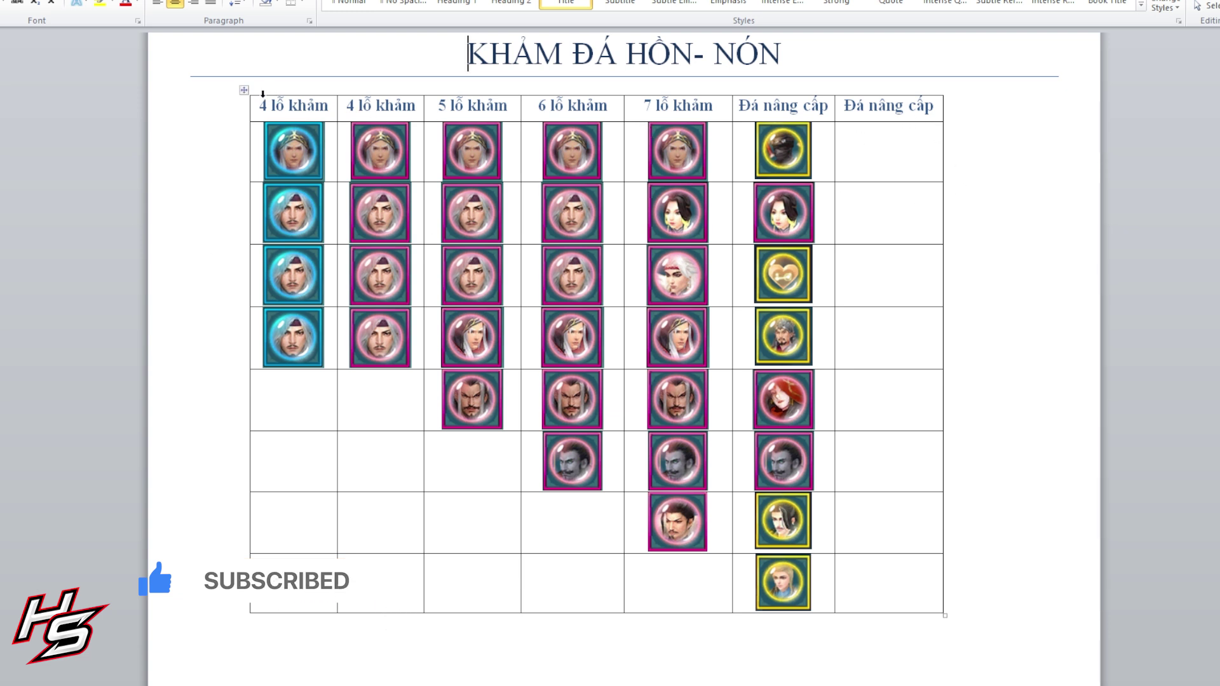
left_click_drag(258, 99, 299, 588)
left_click(345, 110)
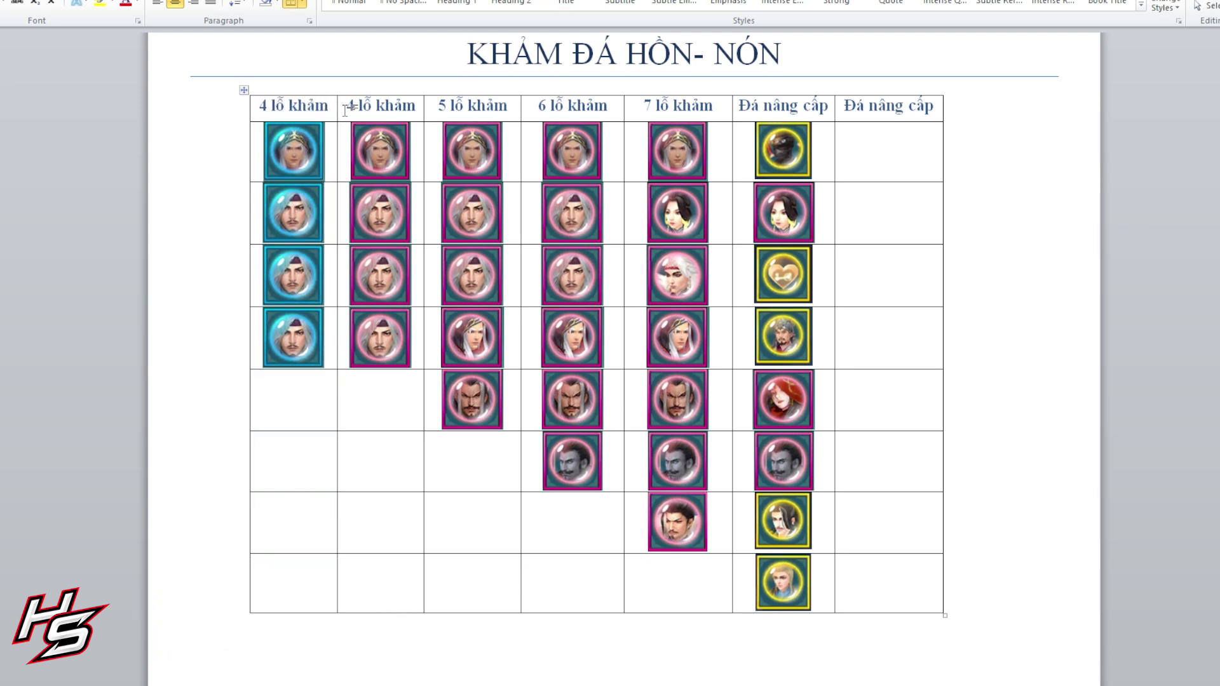
left_click(346, 101)
left_click(479, 106)
left_click(386, 157)
left_click(395, 292)
left_click(379, 341)
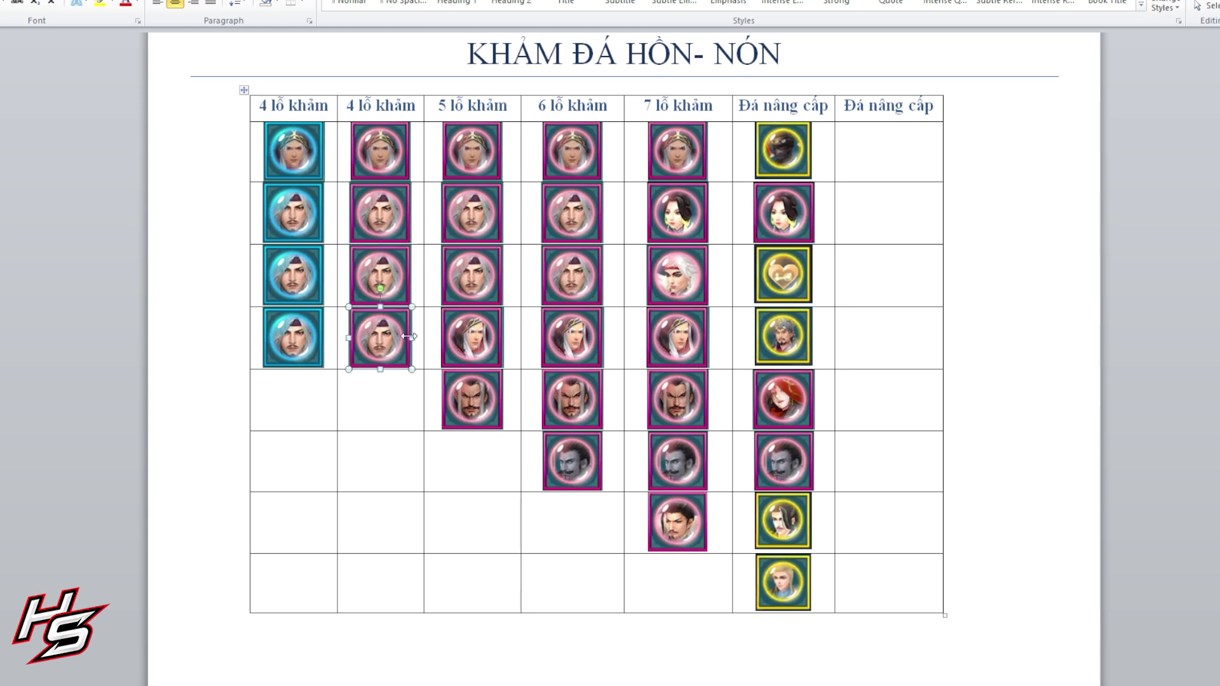
- Examine the four blue stones in the first 4 lỗ khảm column of the NÓN table, row by row
left_click(275, 156)
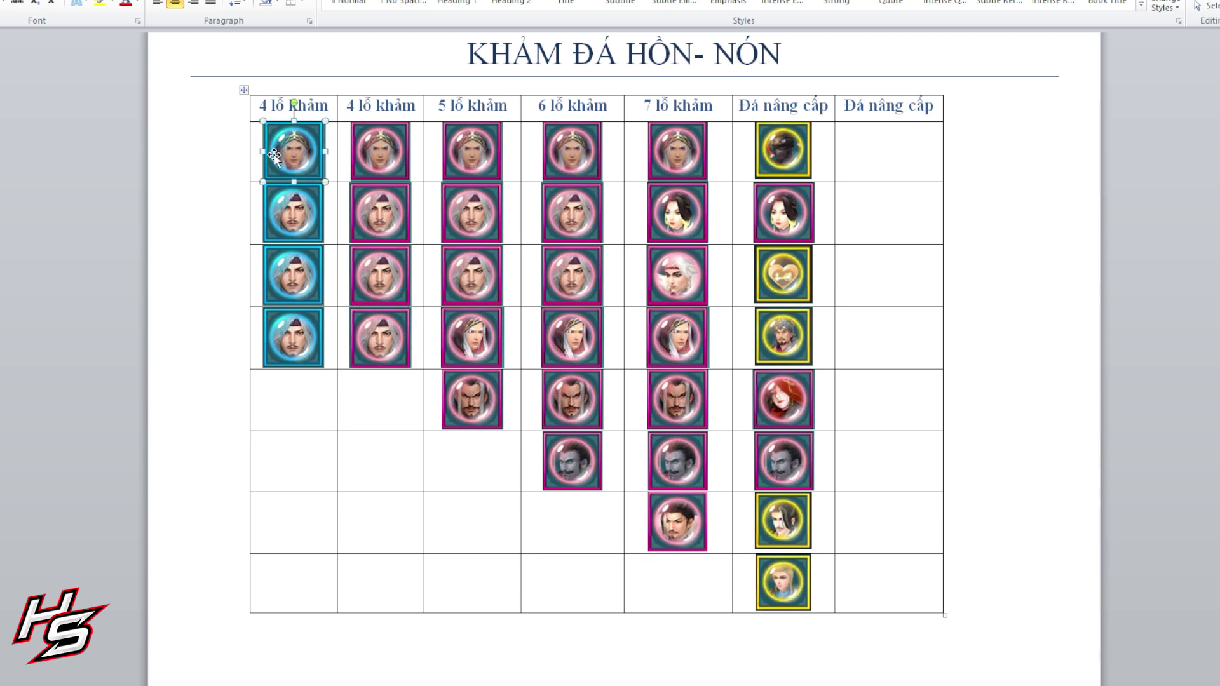
left_click(297, 207)
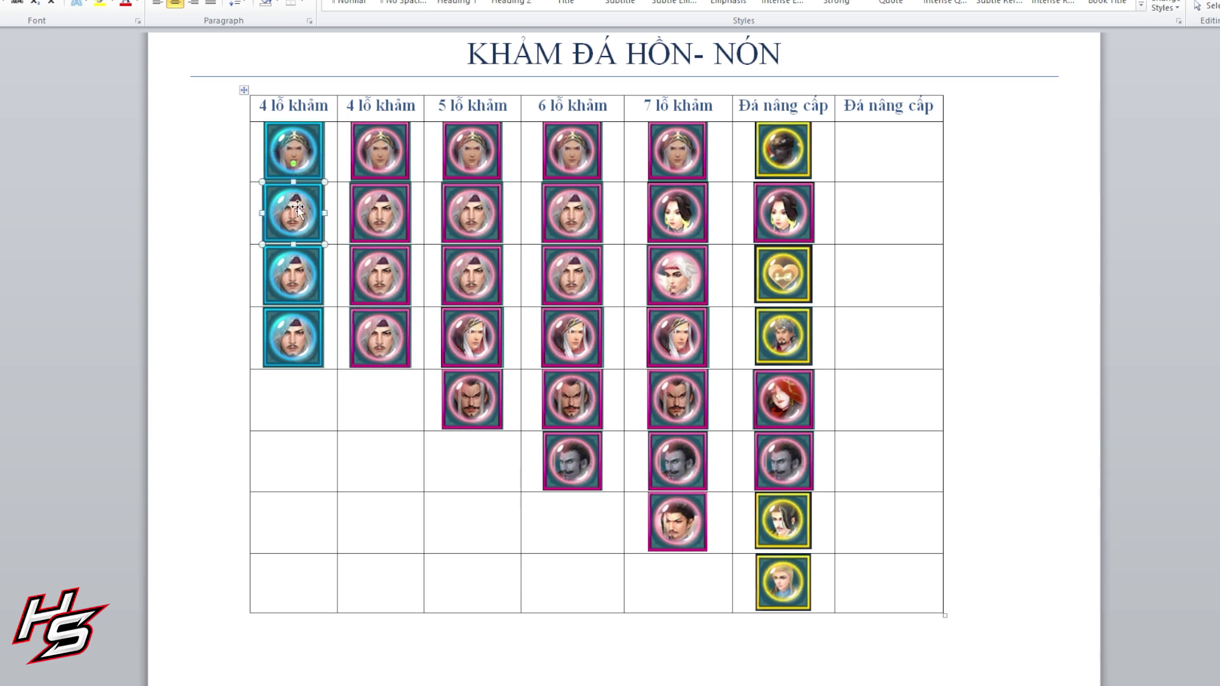
left_click(291, 282)
left_click(294, 336)
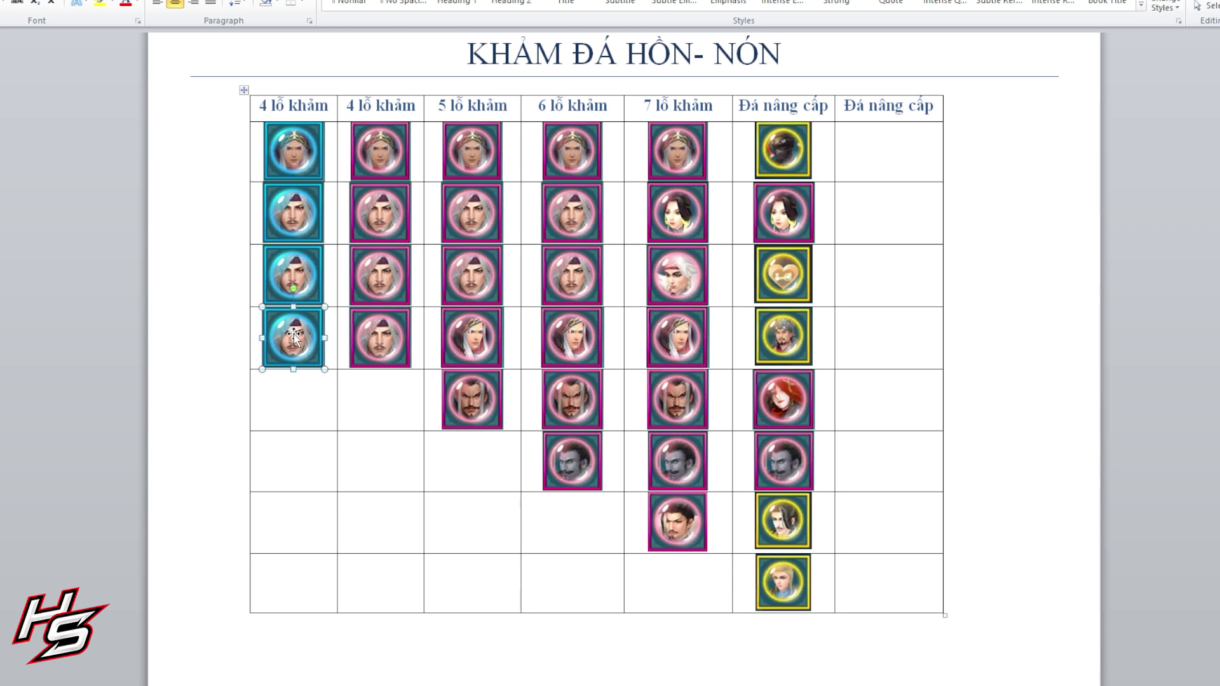
left_click(287, 153)
left_click(292, 216)
left_click(305, 283)
left_click(298, 354)
- Compare the stones in the second 4 lỗ khảm column with those in the 5 lỗ khảm column of the NÓN table
left_click(376, 196)
left_click(381, 158)
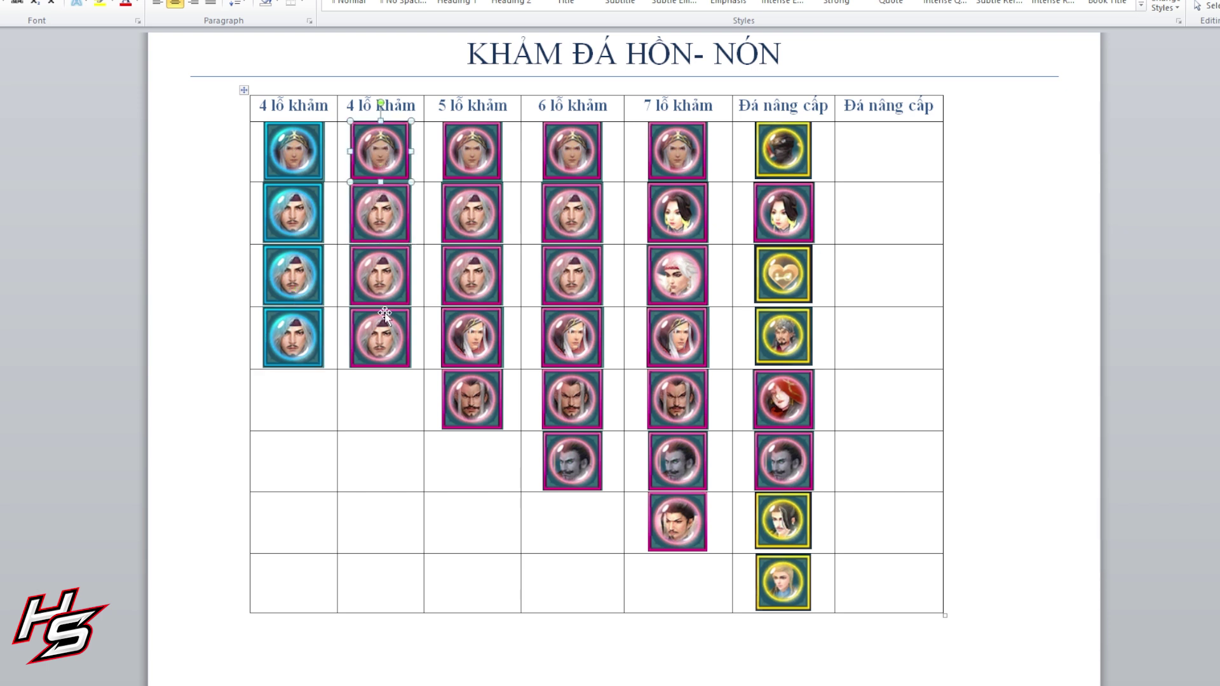
left_click(397, 206)
left_click(389, 336)
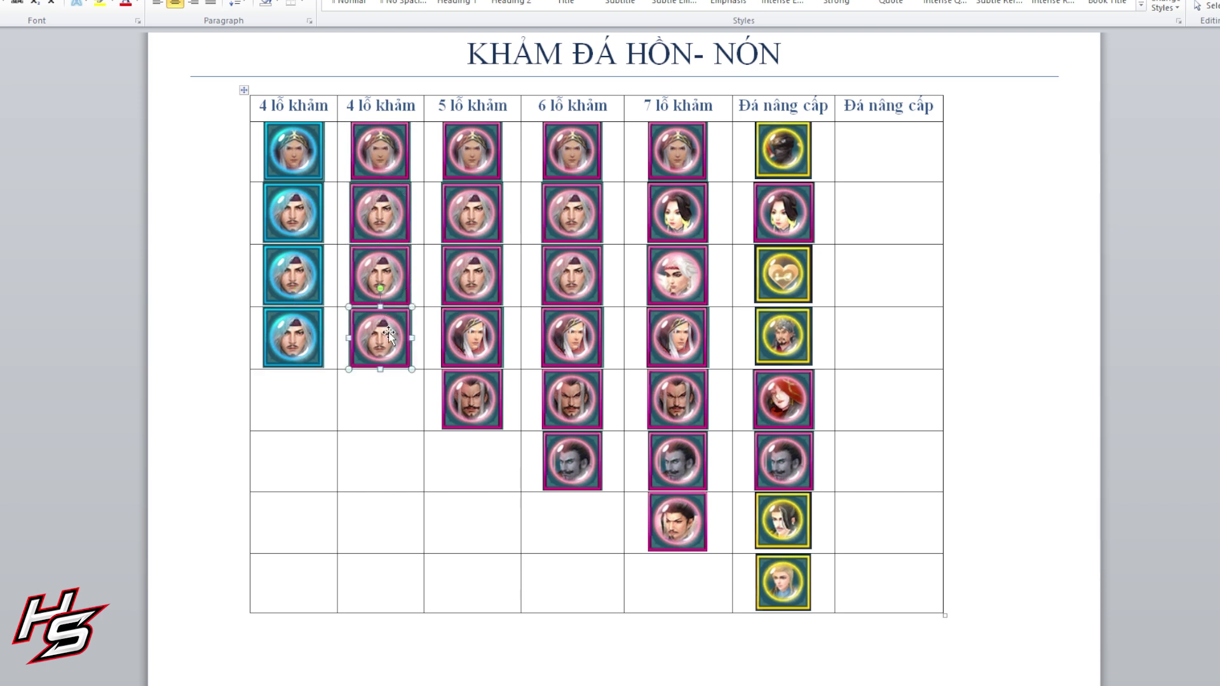
left_click(437, 103)
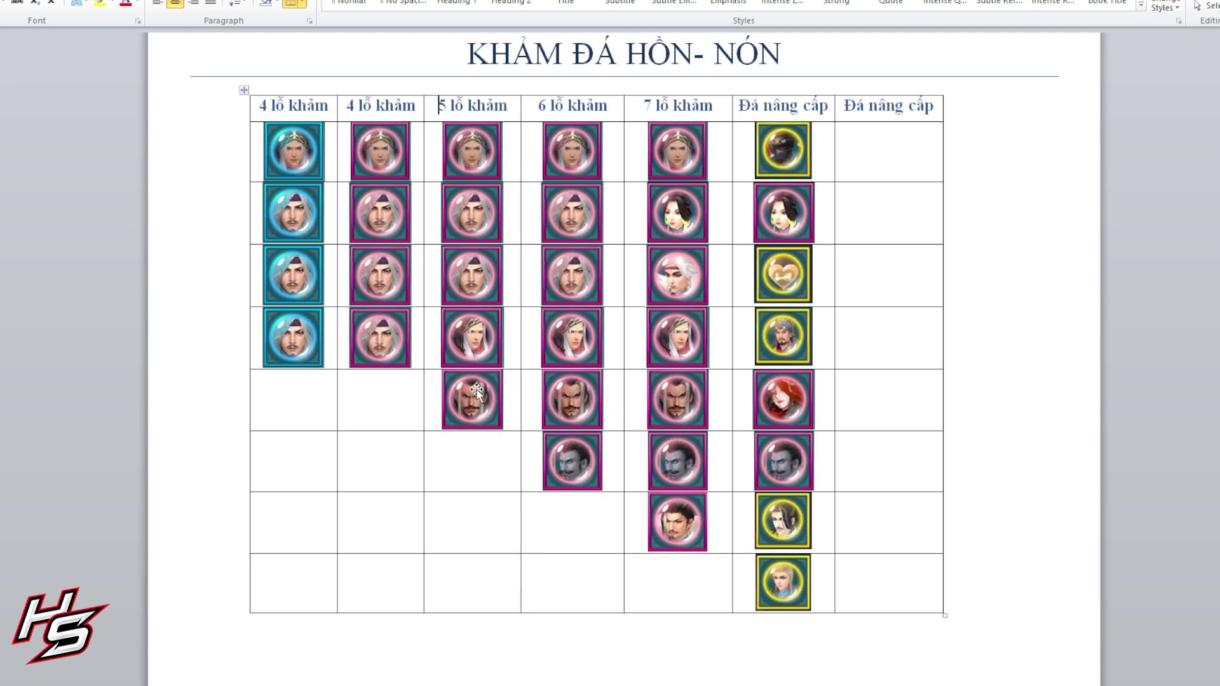
left_click(470, 159)
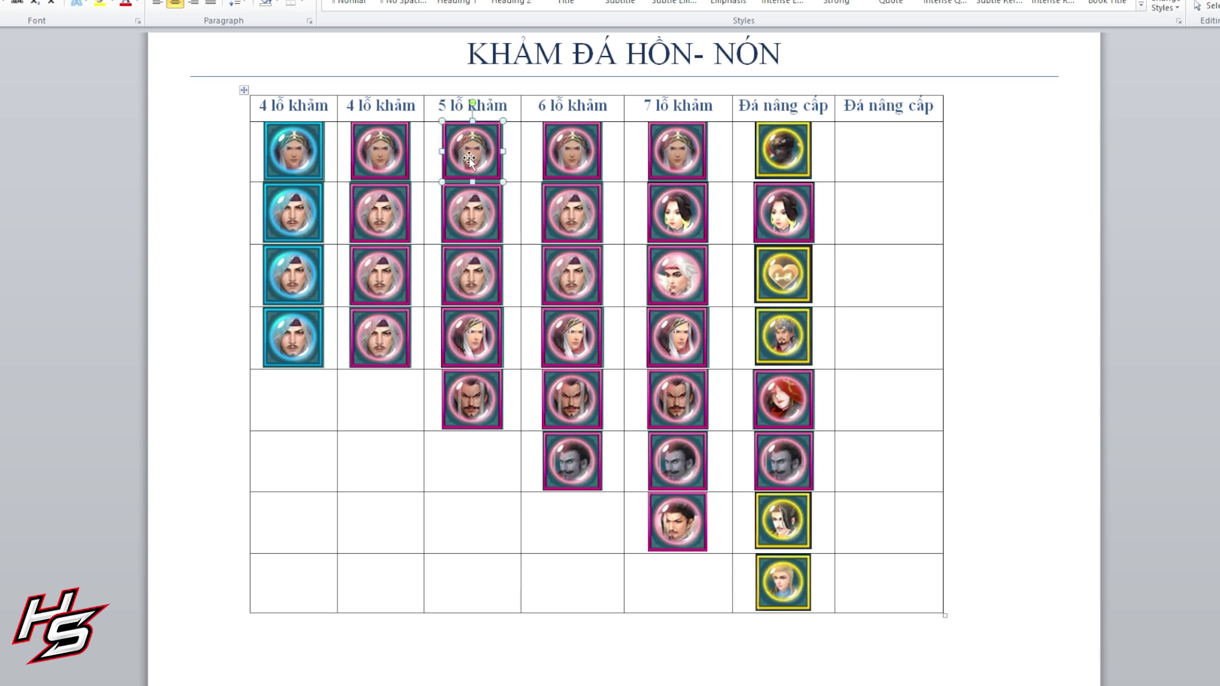
left_click(476, 207)
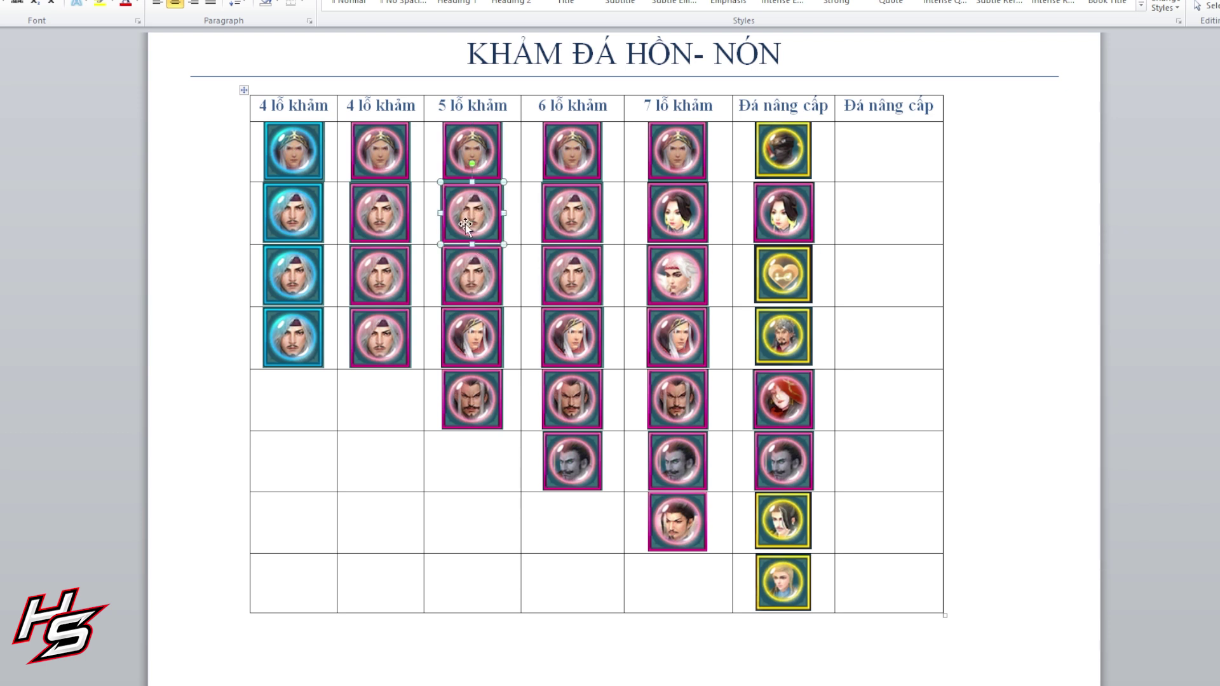
left_click(480, 254)
left_click(483, 343)
left_click(488, 398)
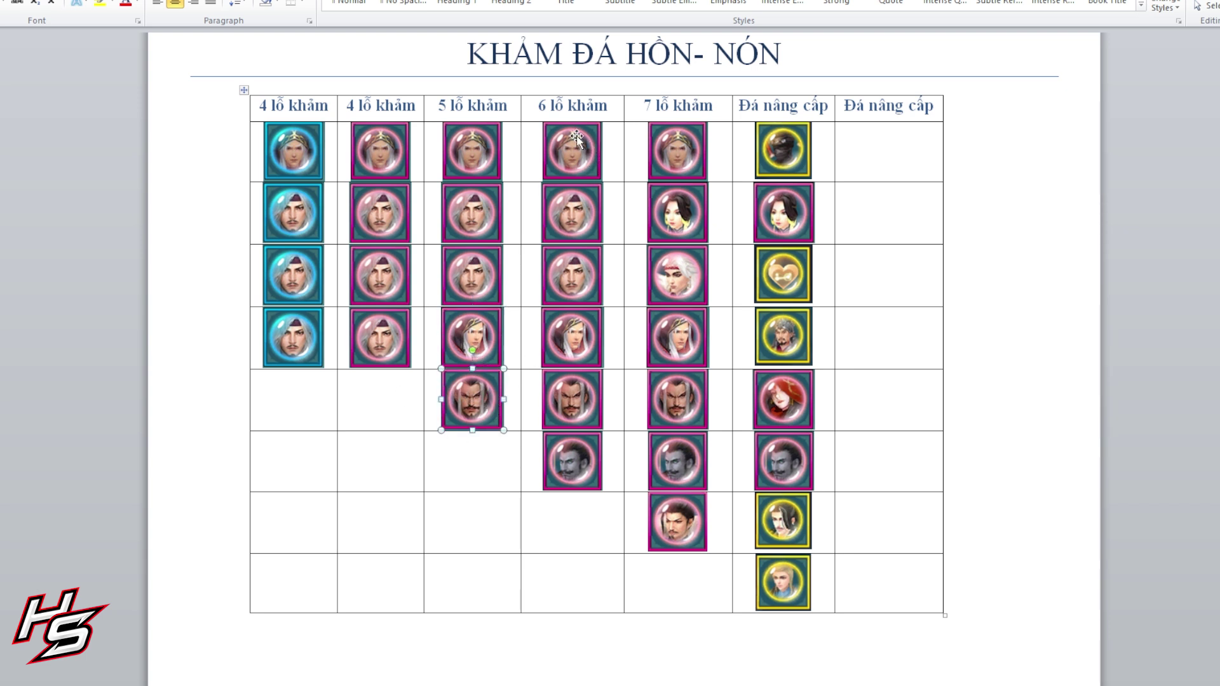
- Examine the sixth stone of the 6 lỗ khảm column and the stones in the 7 lỗ khảm column of the NÓN table
left_click(583, 480)
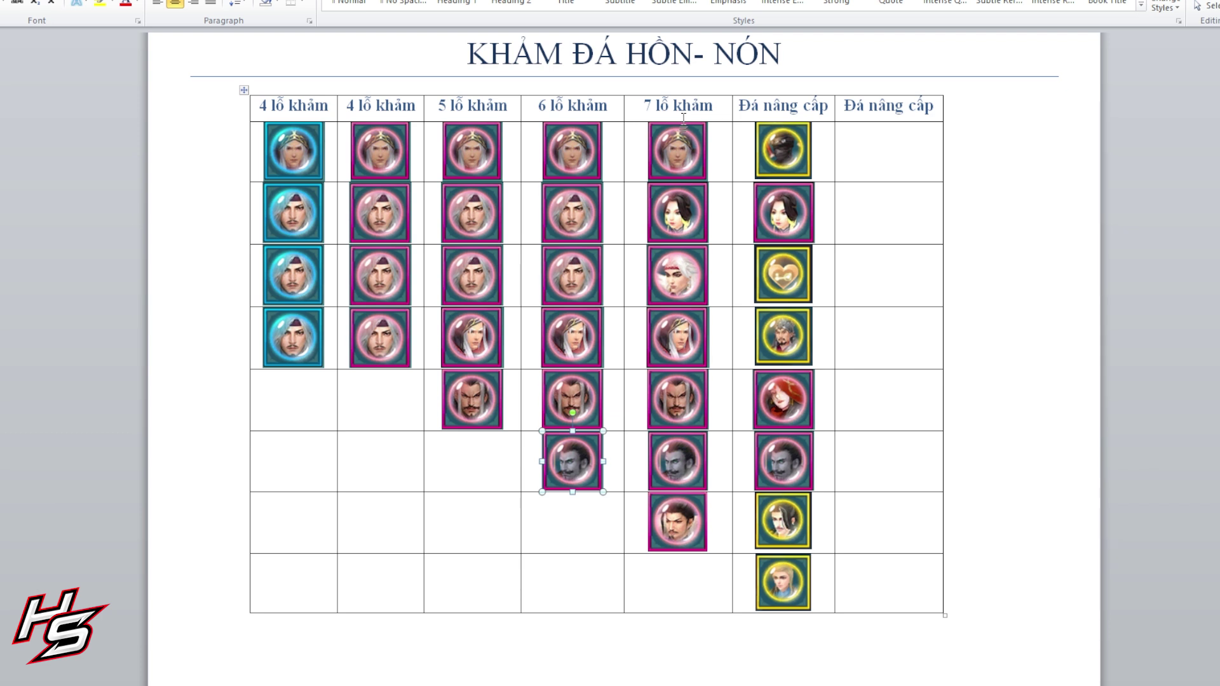
left_click(680, 167)
left_click(693, 211)
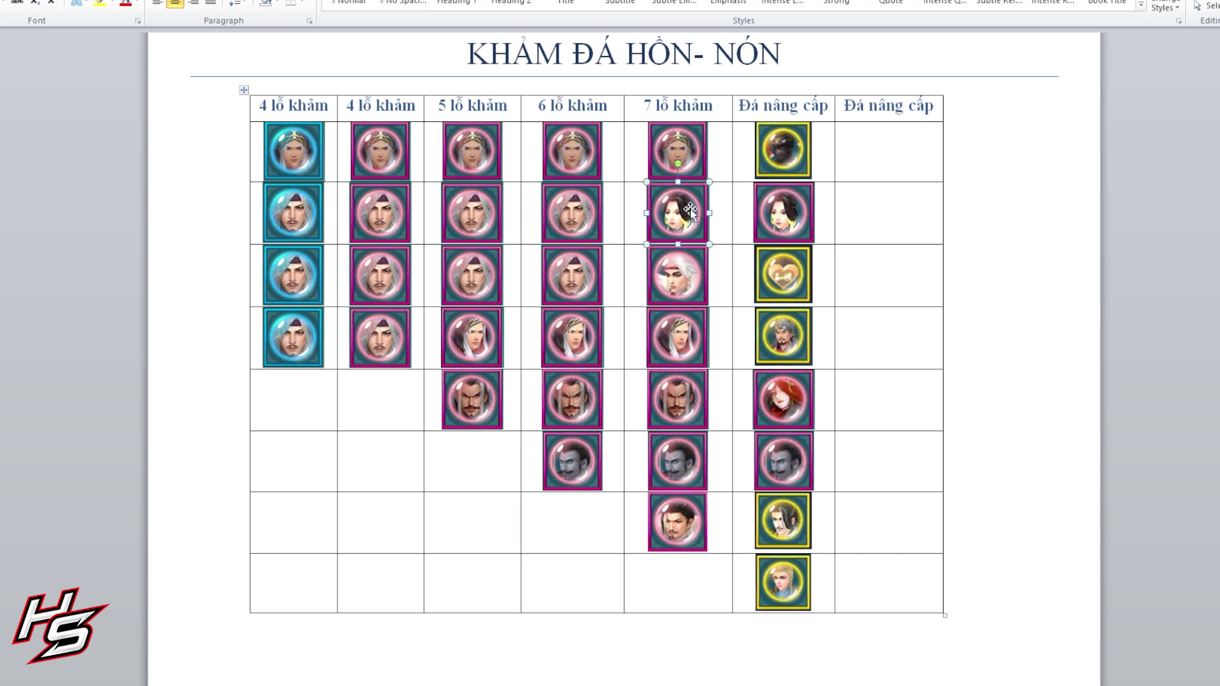
left_click(693, 294)
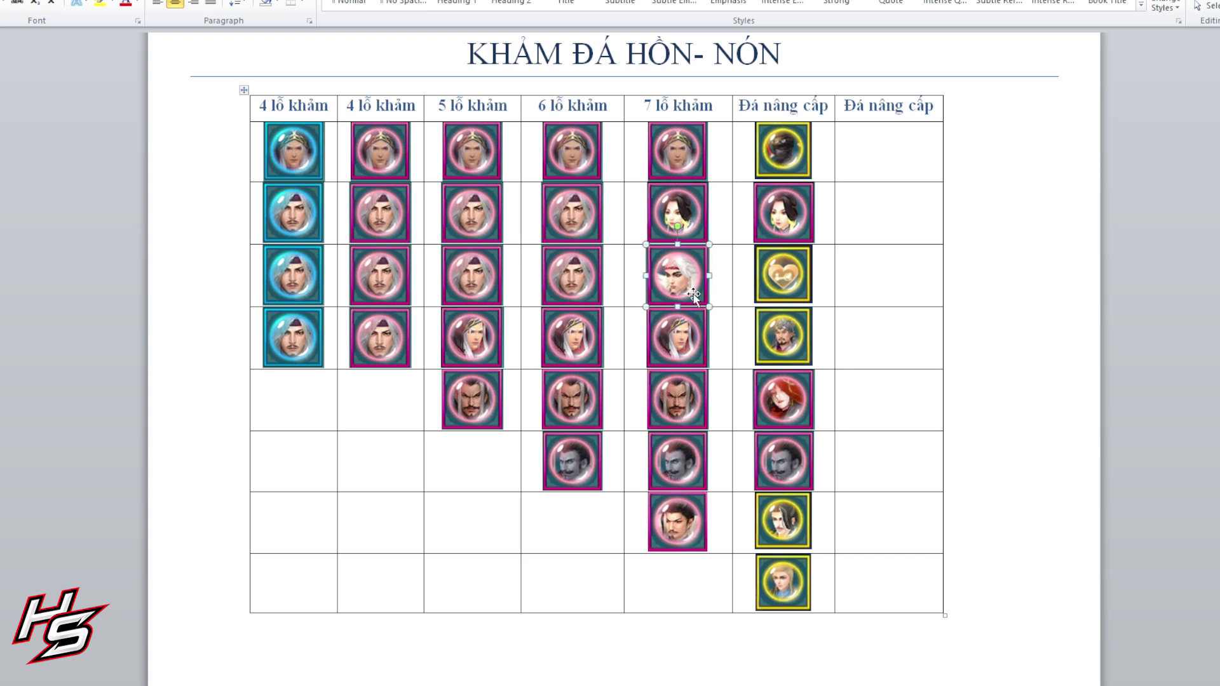
left_click(681, 340)
left_click(679, 386)
left_click(683, 523)
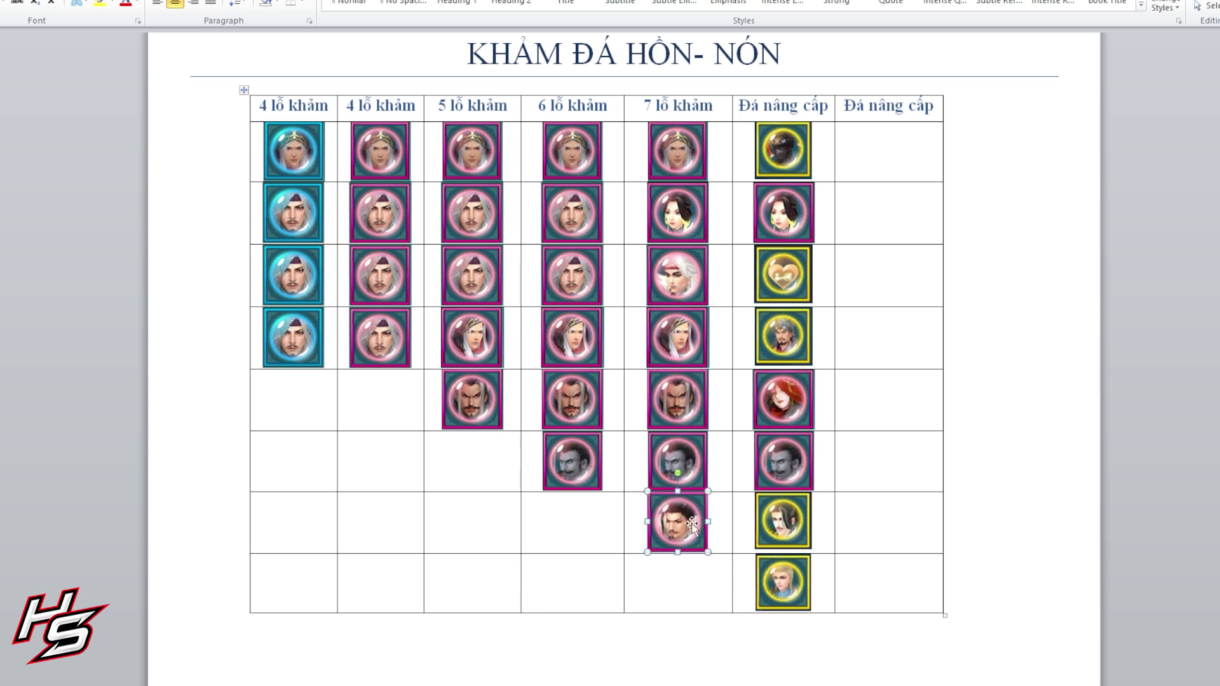
left_click(682, 218)
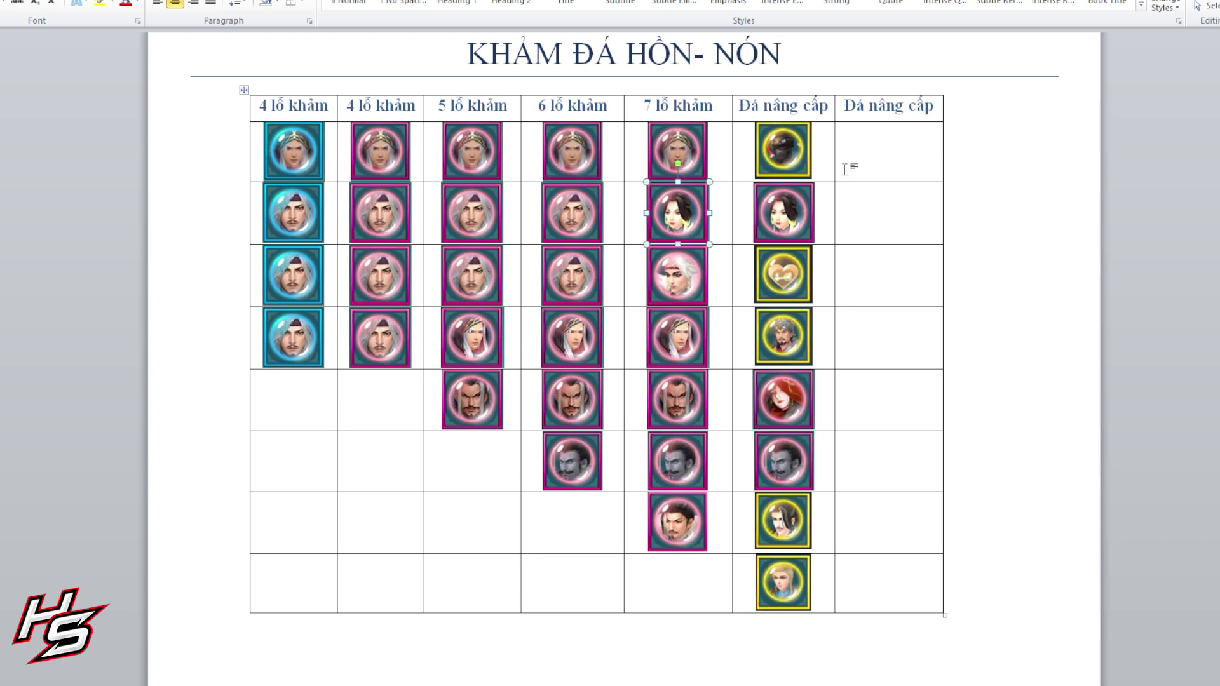
- Compare the Đá nâng cấp stones with their 7 lỗ khảm counterparts in the NÓN table, down to the eighth row
left_click(784, 149)
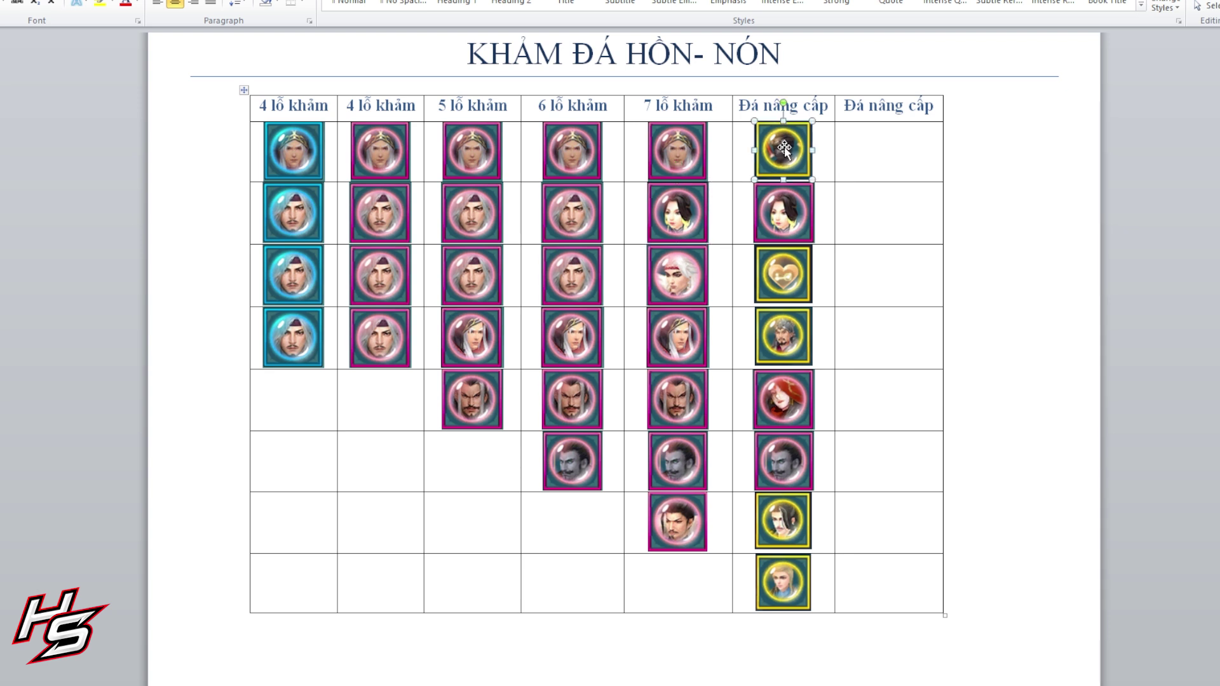
left_click(672, 145)
left_click(791, 270)
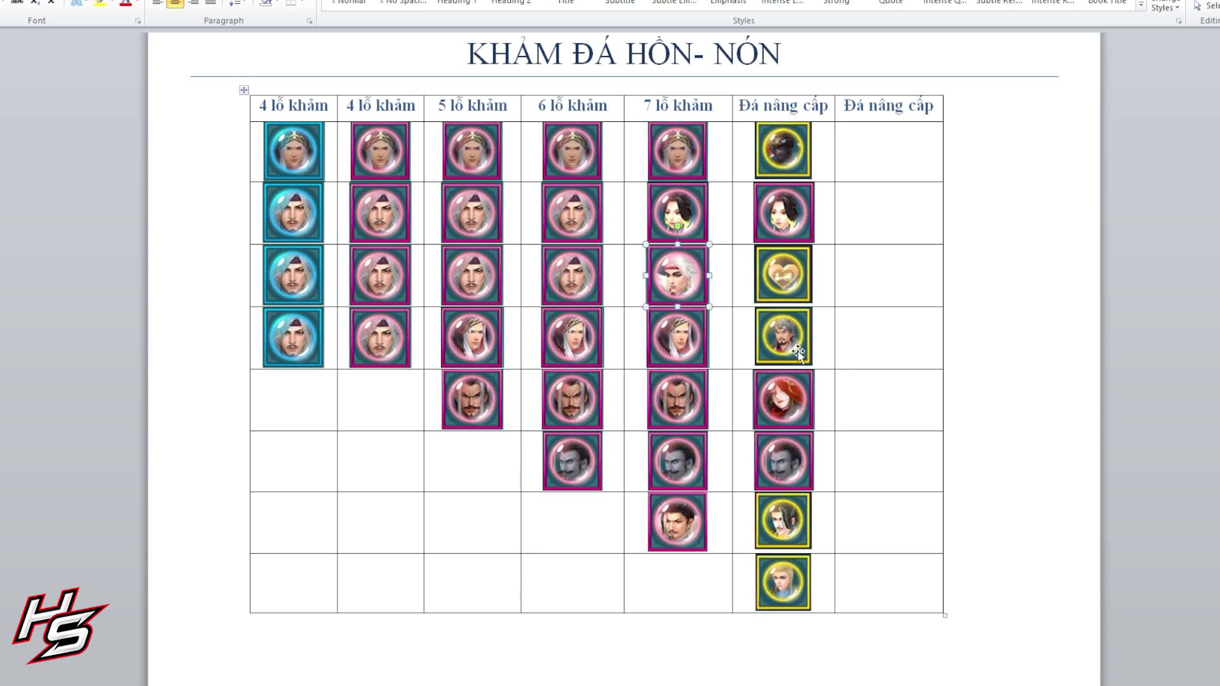
left_click(787, 329)
left_click(677, 333)
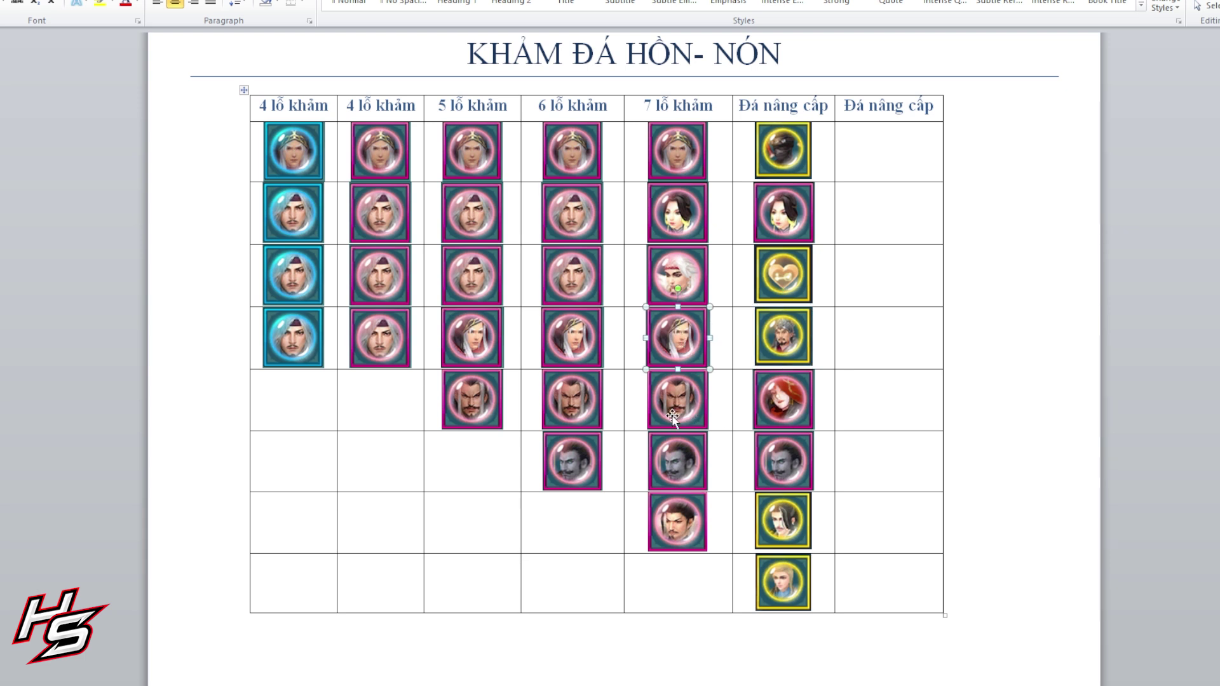
left_click(797, 398)
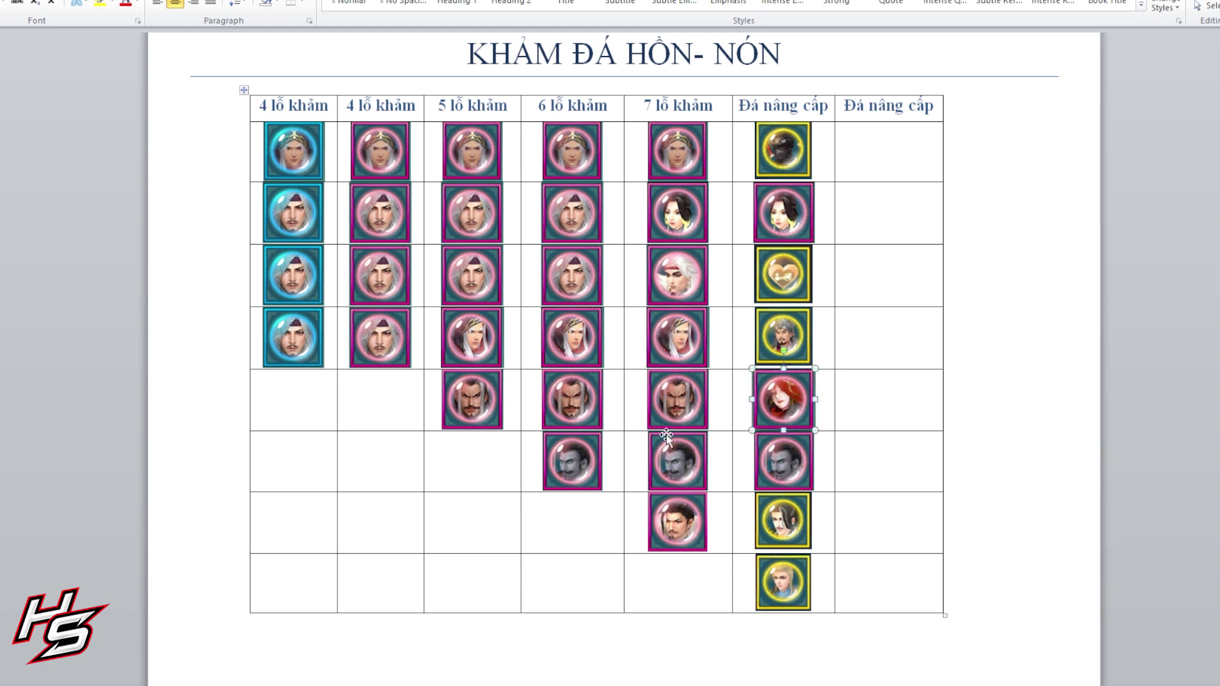
left_click(785, 524)
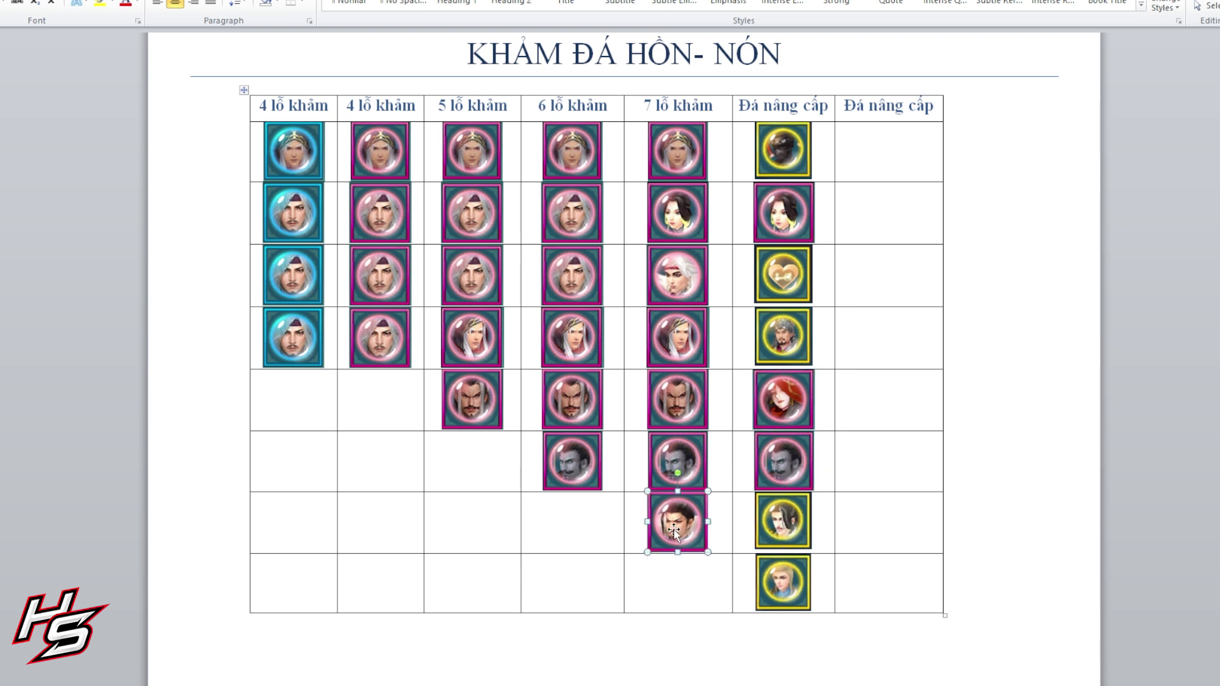
left_click(781, 590)
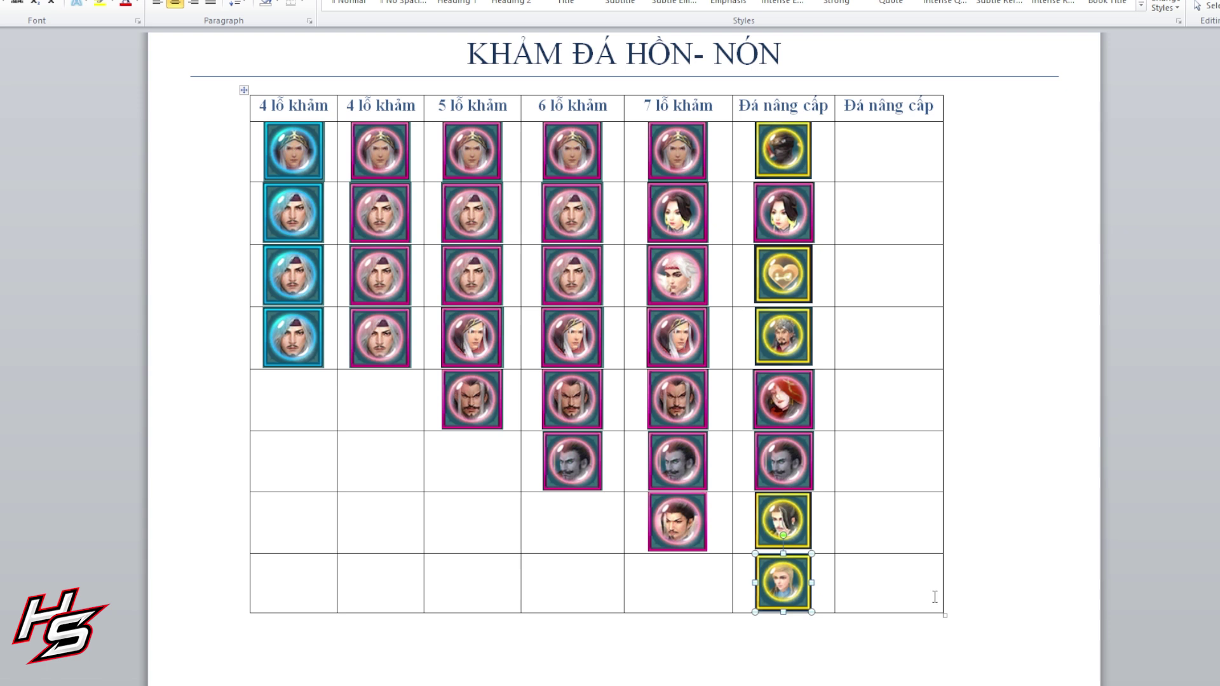
left_click_drag(887, 587, 231, 585)
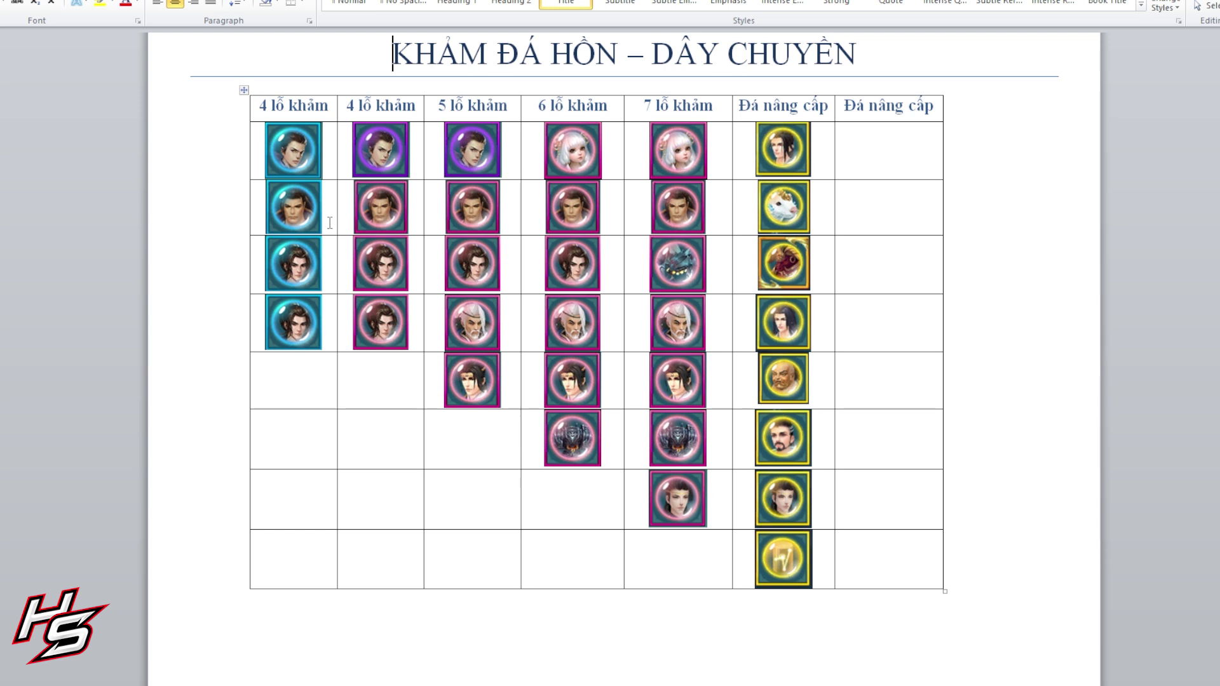
- Examine the stones in the 4, 5, 6 and 7 lỗ khảm columns of the KHẢM ĐÁ HỒN – DÂY CHUYỀN table
left_click(365, 273)
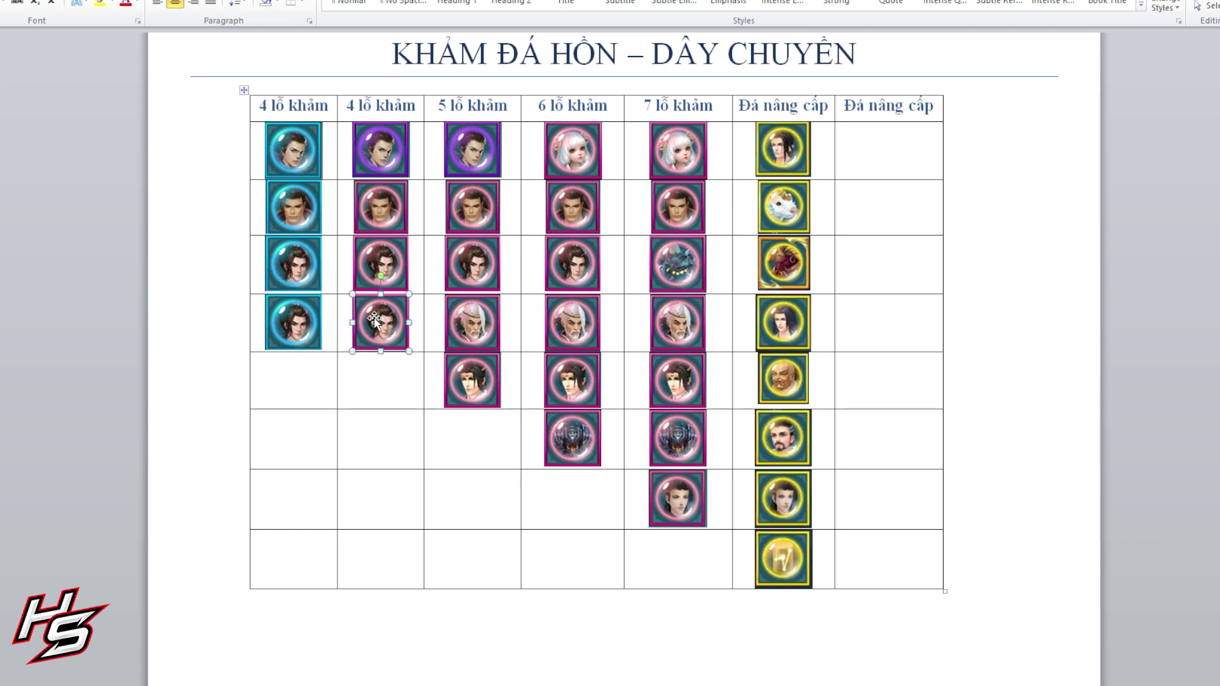
left_click(395, 327)
left_click(394, 202)
left_click(392, 144)
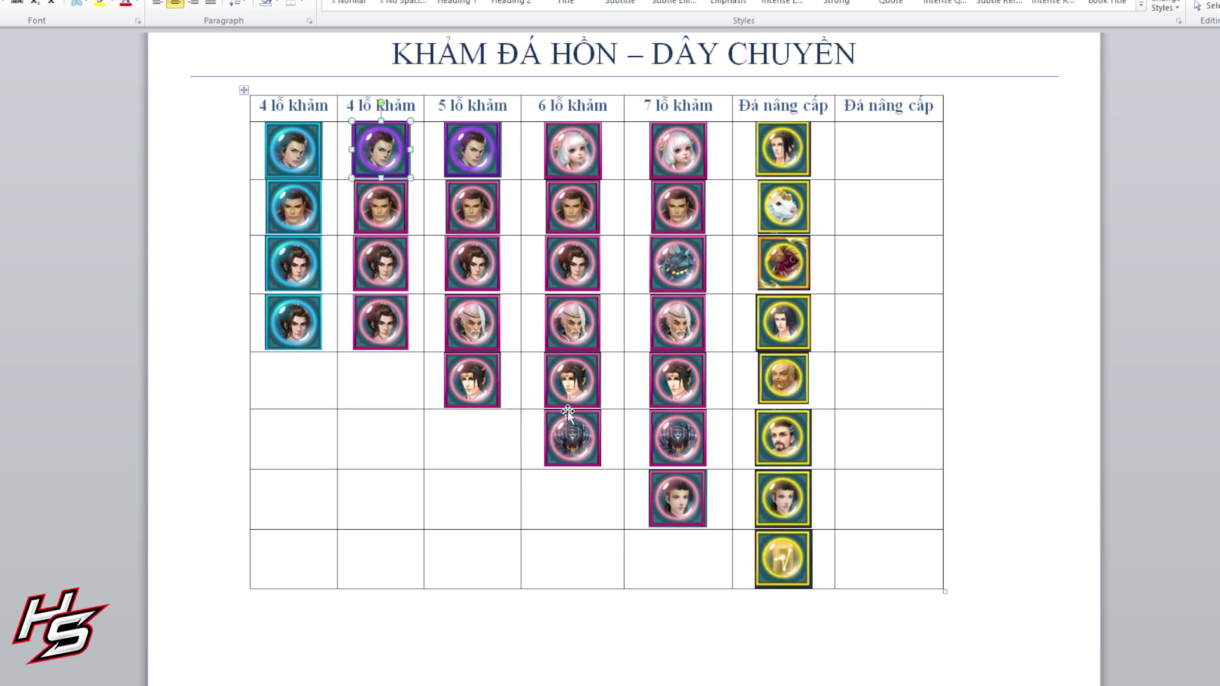
left_click(479, 388)
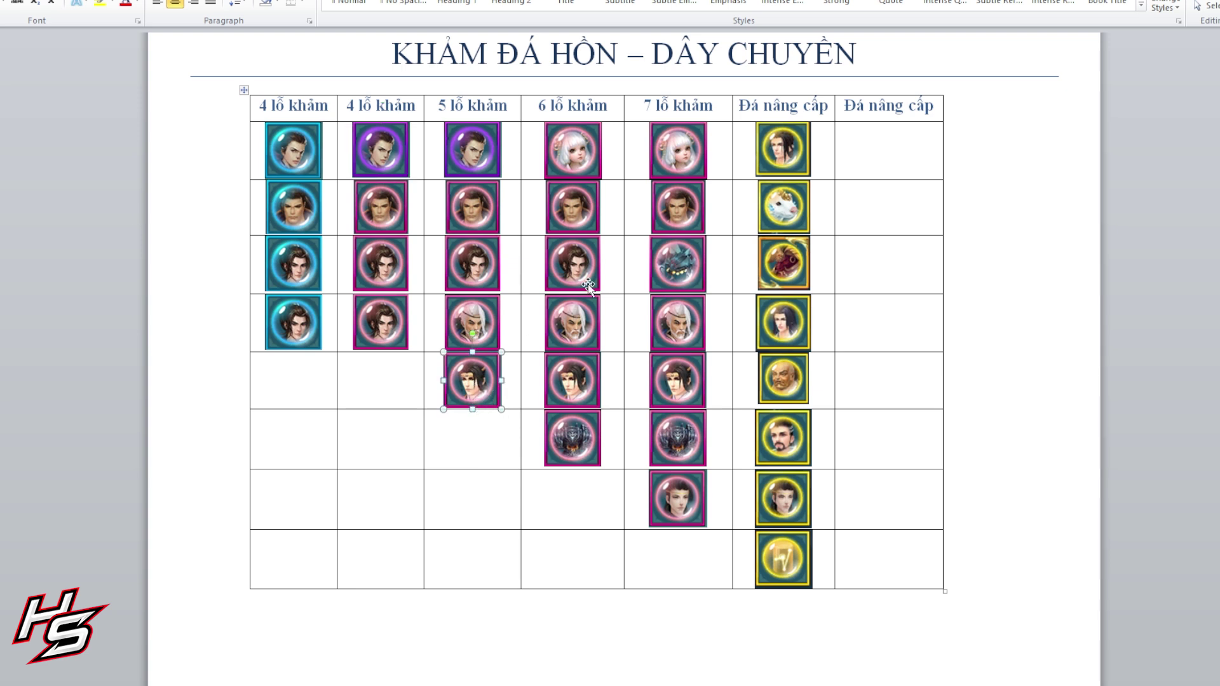
left_click(570, 448)
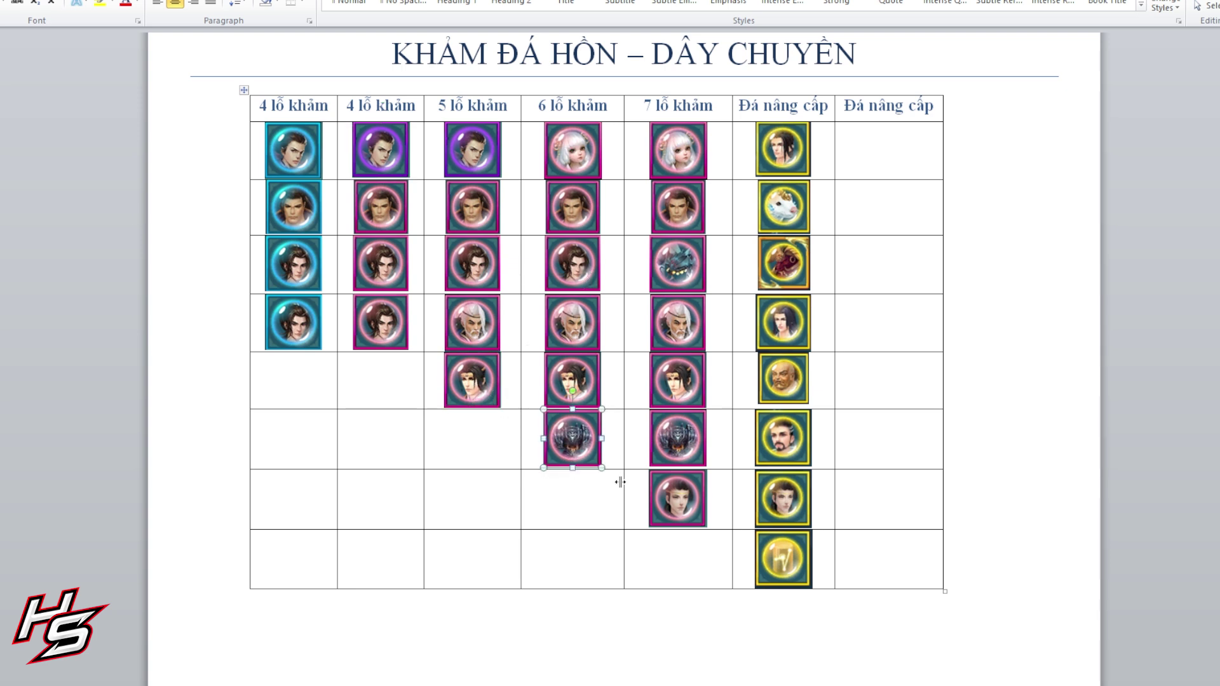
left_click(676, 137)
left_click(664, 318)
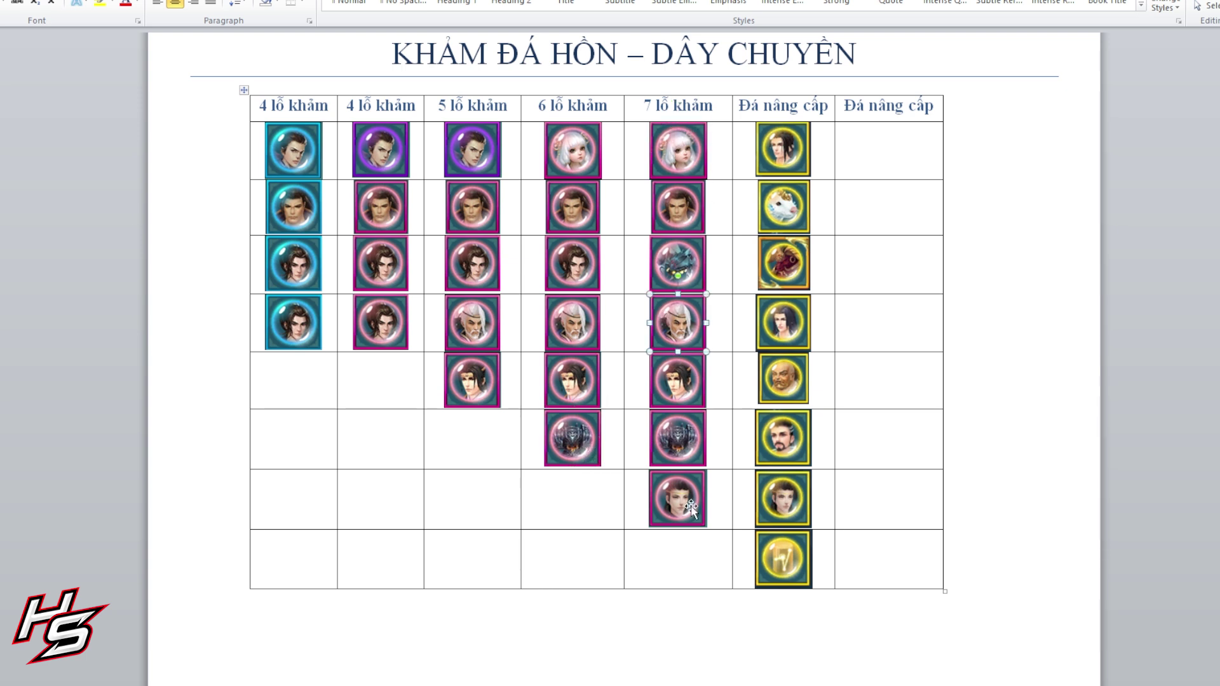
left_click(690, 507)
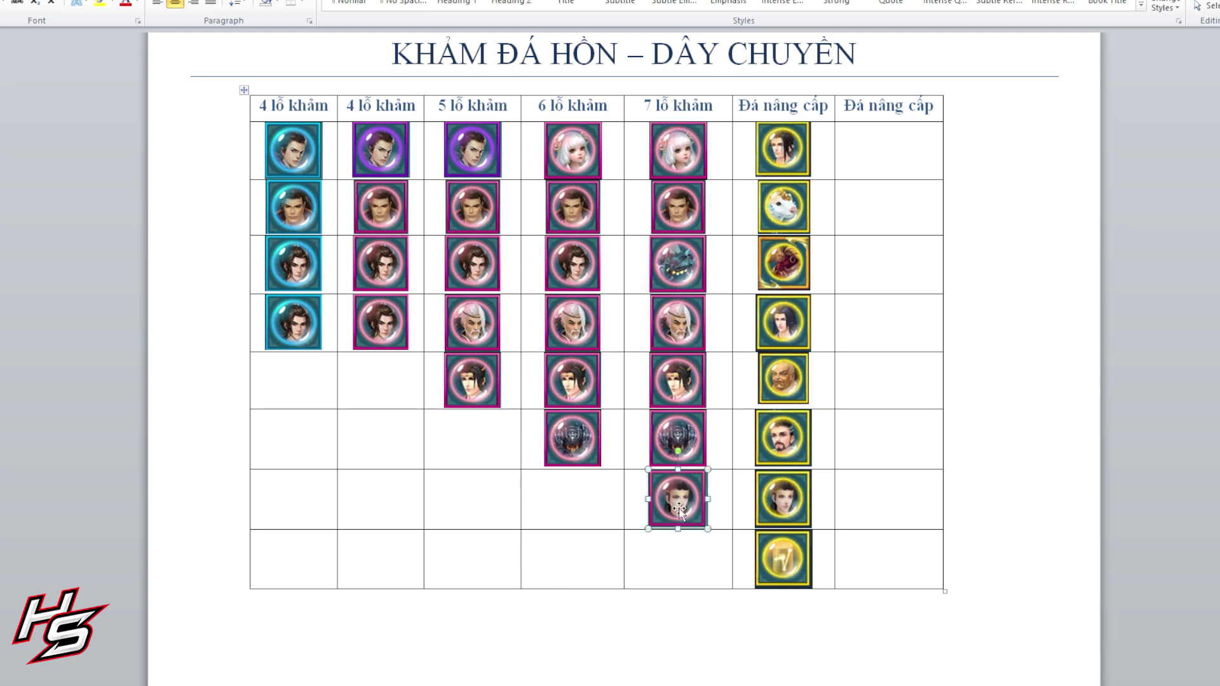
- Examine all eight upgrade stones in the Đá nâng cấp column of the DÂY CHUYỀN table
left_click(785, 143)
left_click(789, 206)
left_click(777, 285)
left_click(788, 343)
left_click(793, 380)
left_click(788, 432)
left_click(796, 497)
left_click(795, 571)
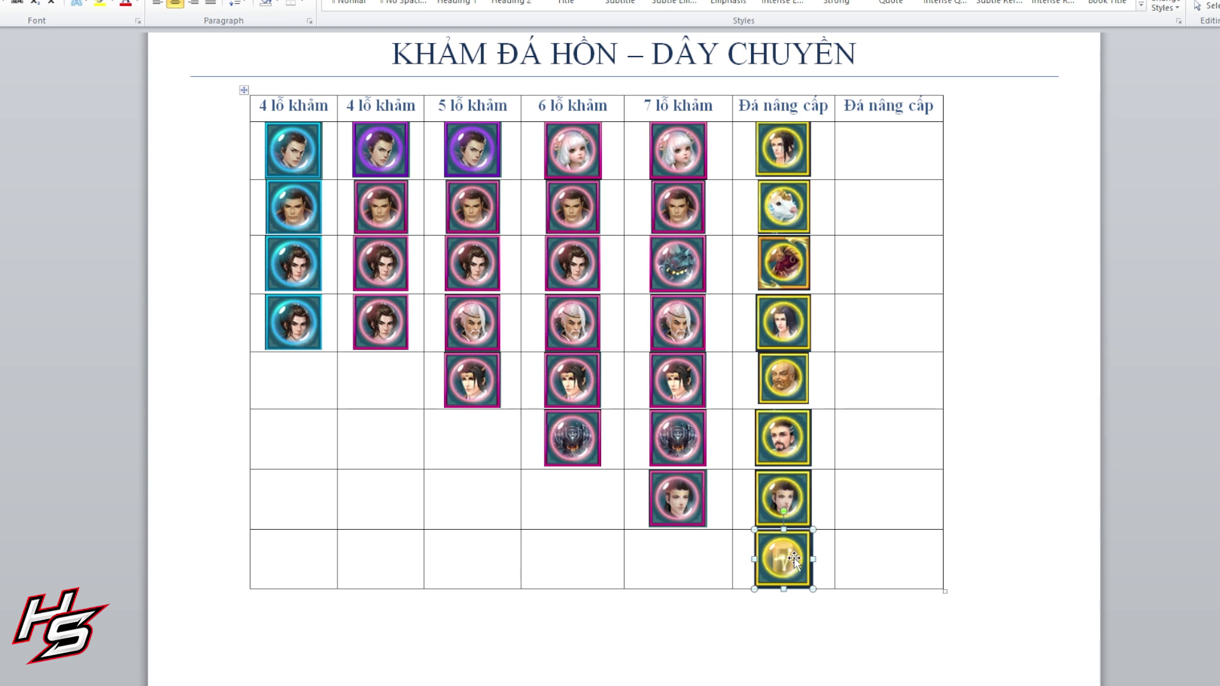
left_click(775, 143)
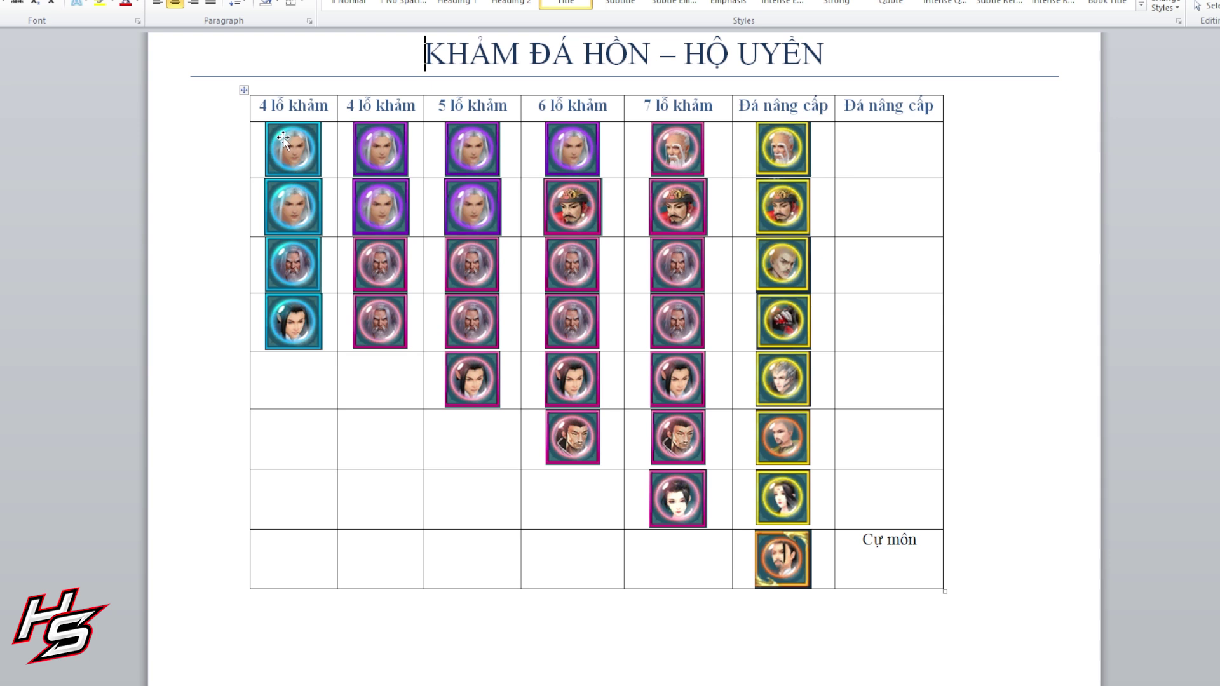
- Examine the stones in the 4, 5, 6 and 7 lỗ khảm columns of the KHẢM ĐÁ HỒN – HỘ UYỂN table
left_click(295, 206)
left_click(301, 264)
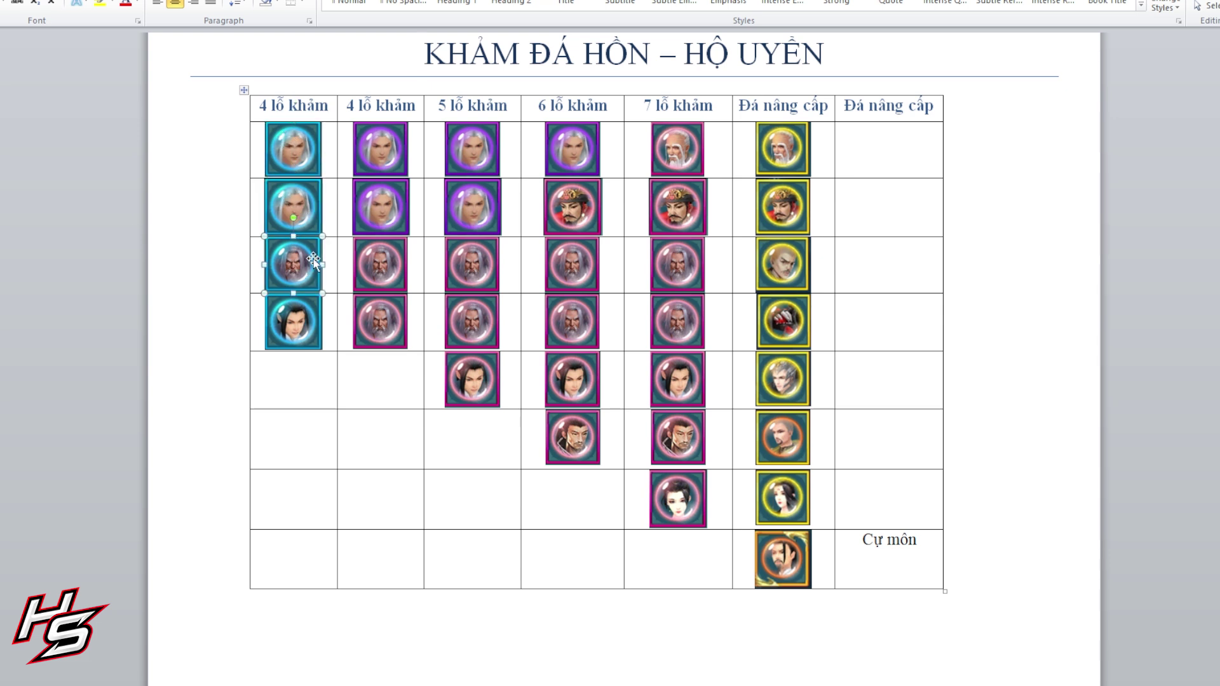
left_click(388, 278)
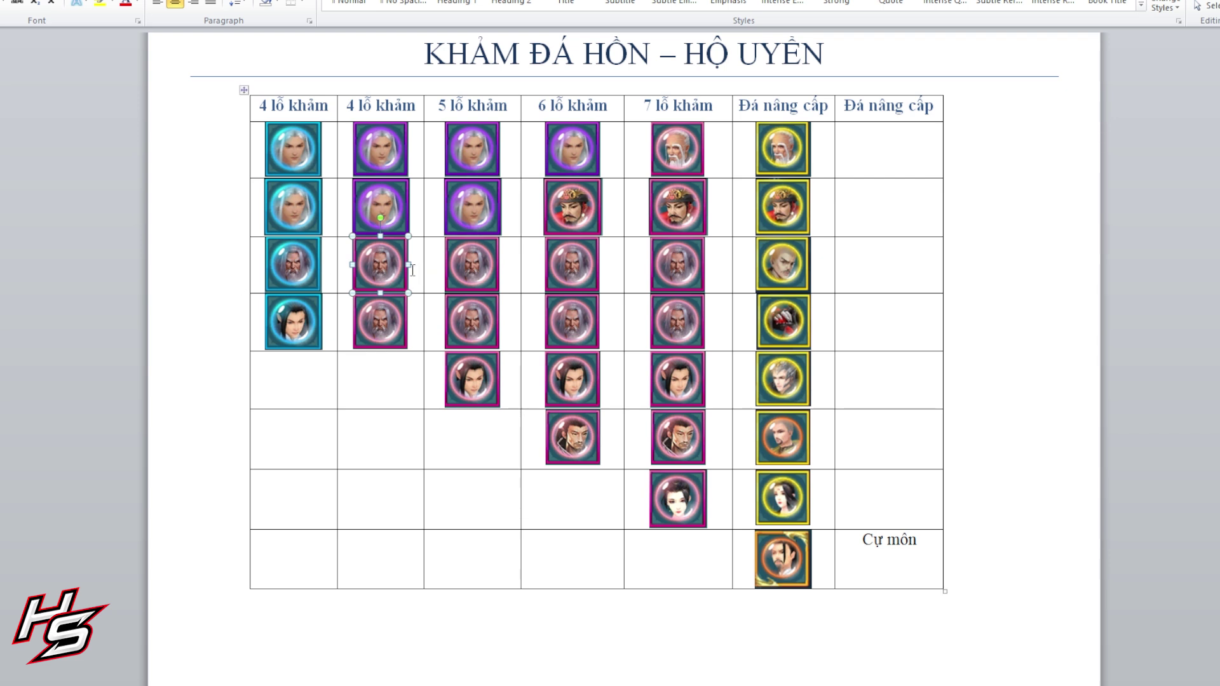
left_click(383, 139)
left_click(476, 284)
left_click(468, 154)
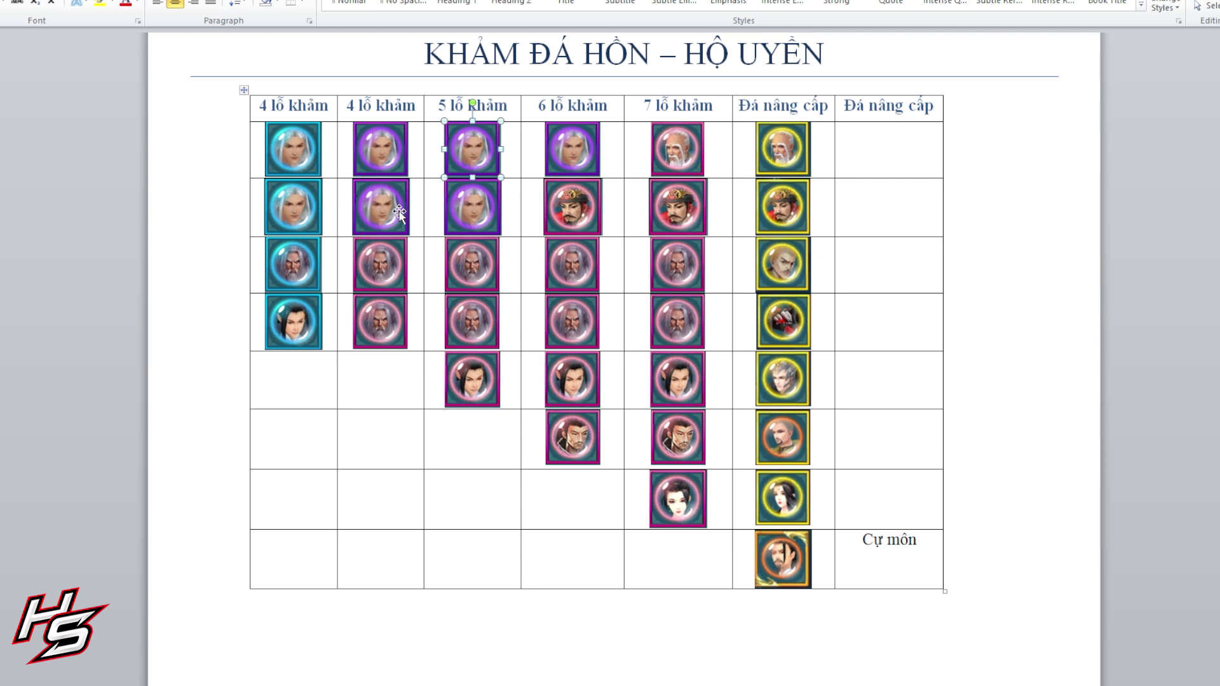
left_click(473, 202)
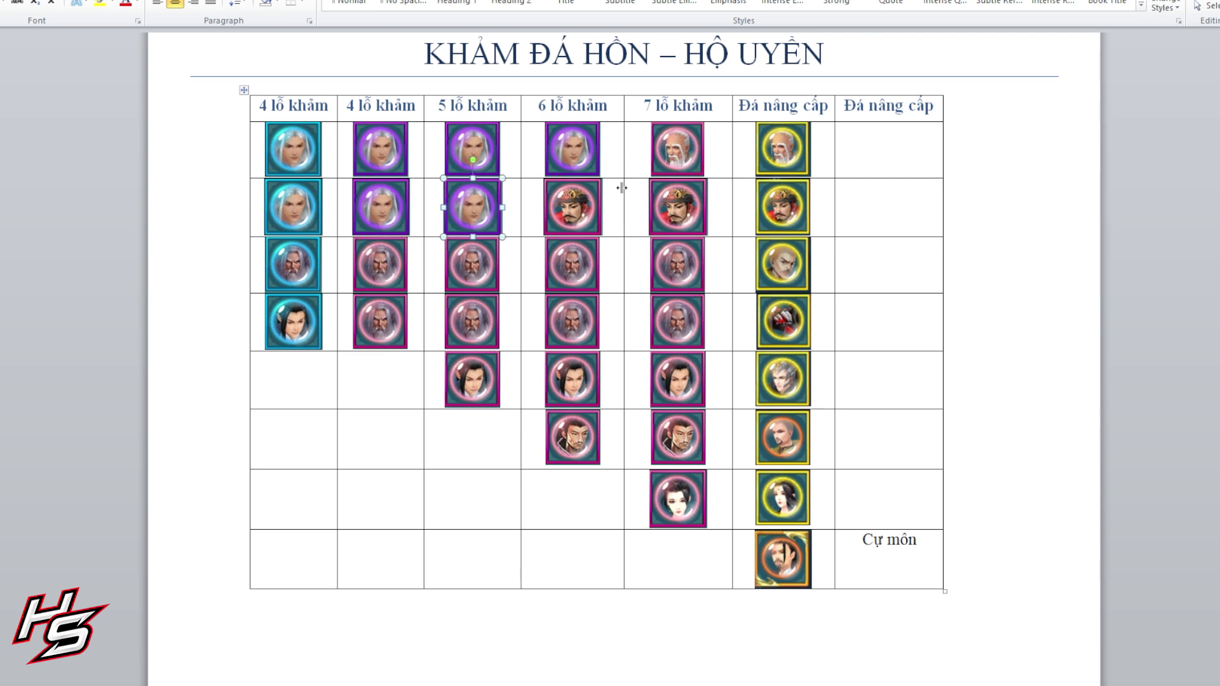
left_click(582, 451)
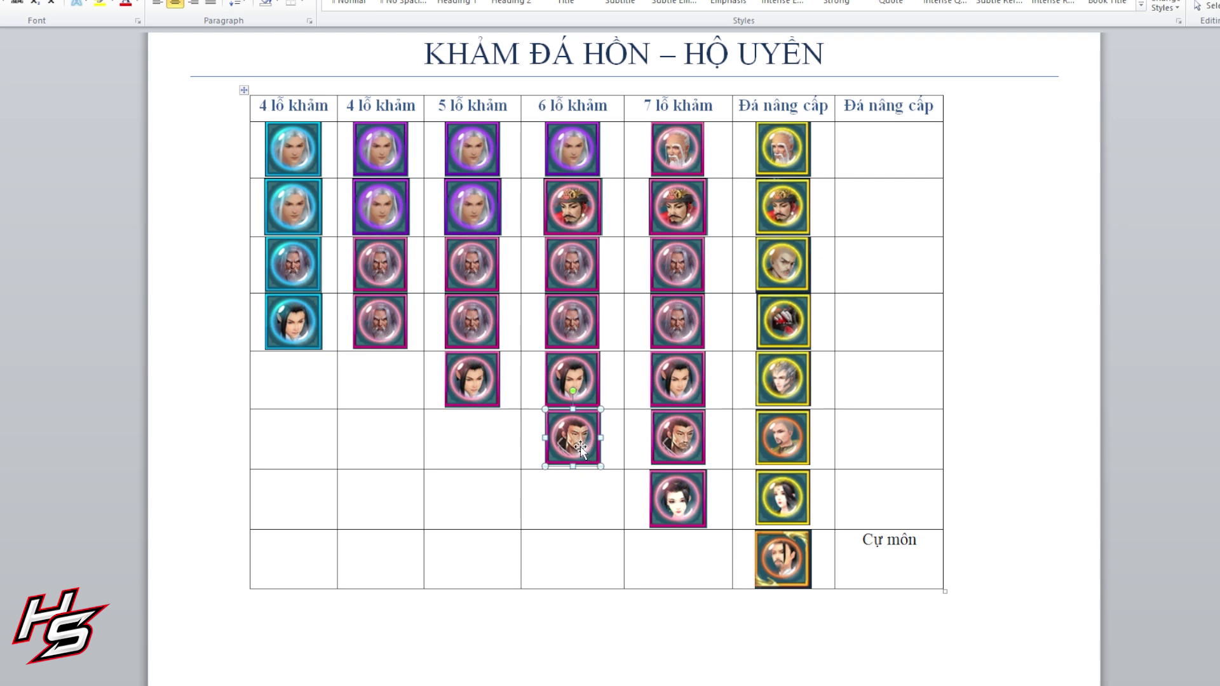
left_click(579, 213)
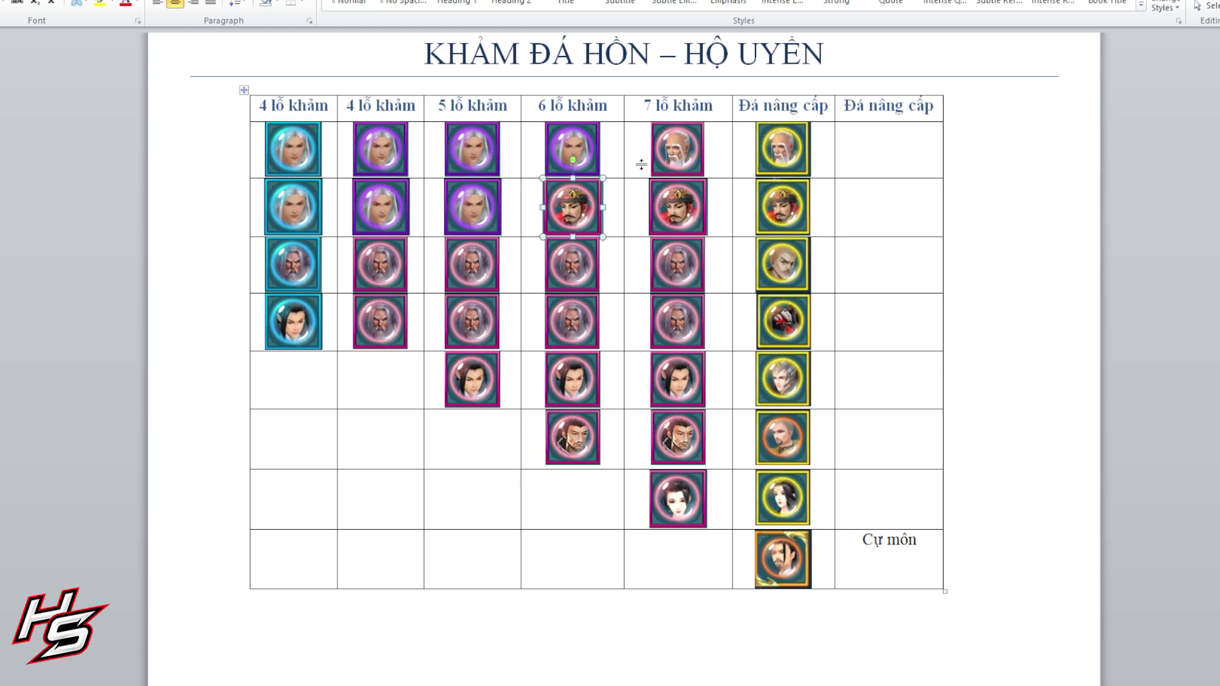
left_click(693, 502)
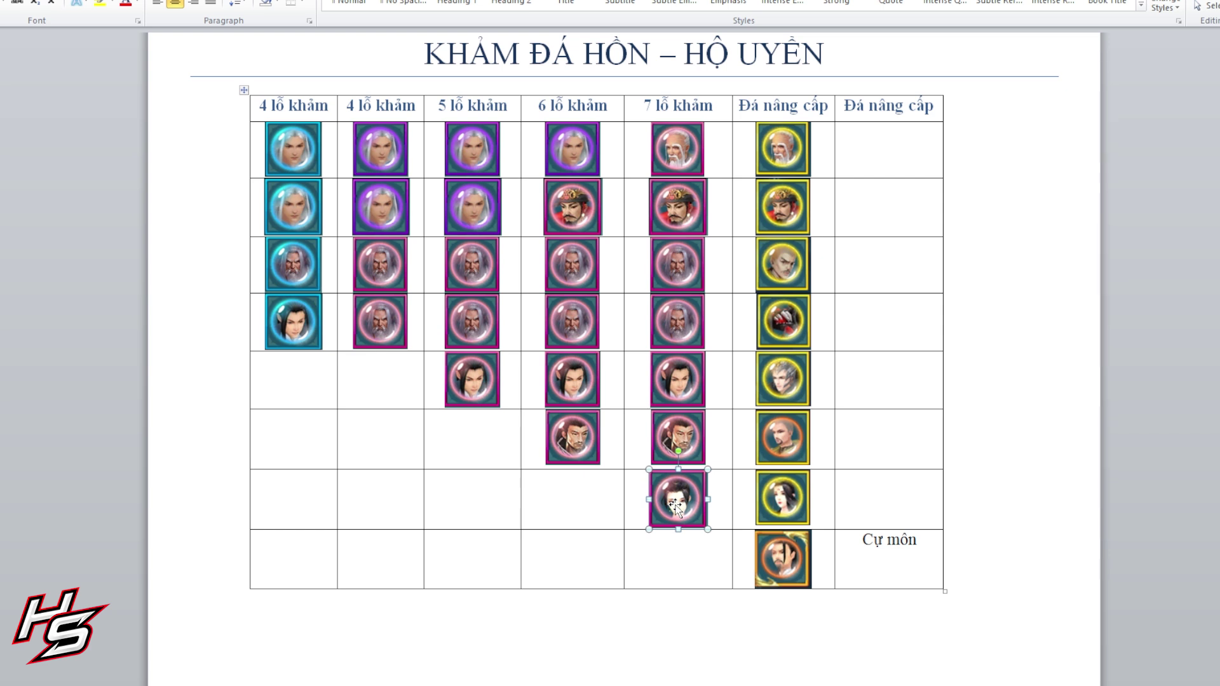
- Compare the Đá nâng cấp stones with their 7 lỗ khảm counterparts in the first four rows of the HỘ UYỂN table
left_click(786, 143)
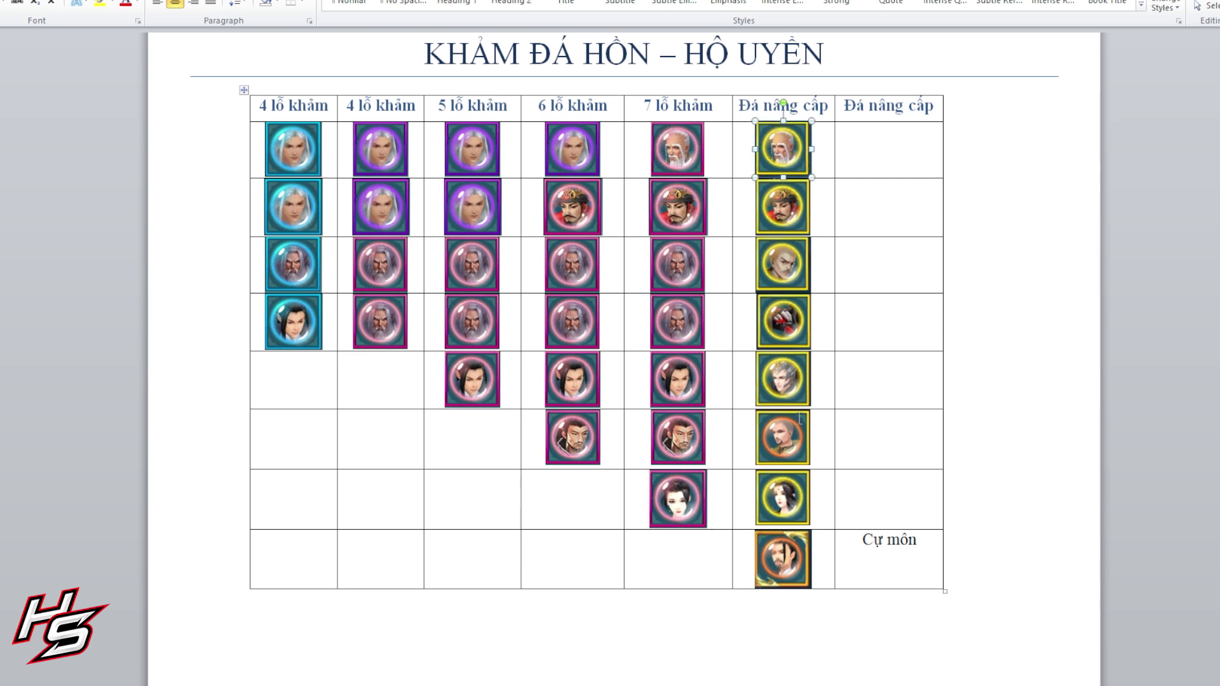
left_click(673, 151)
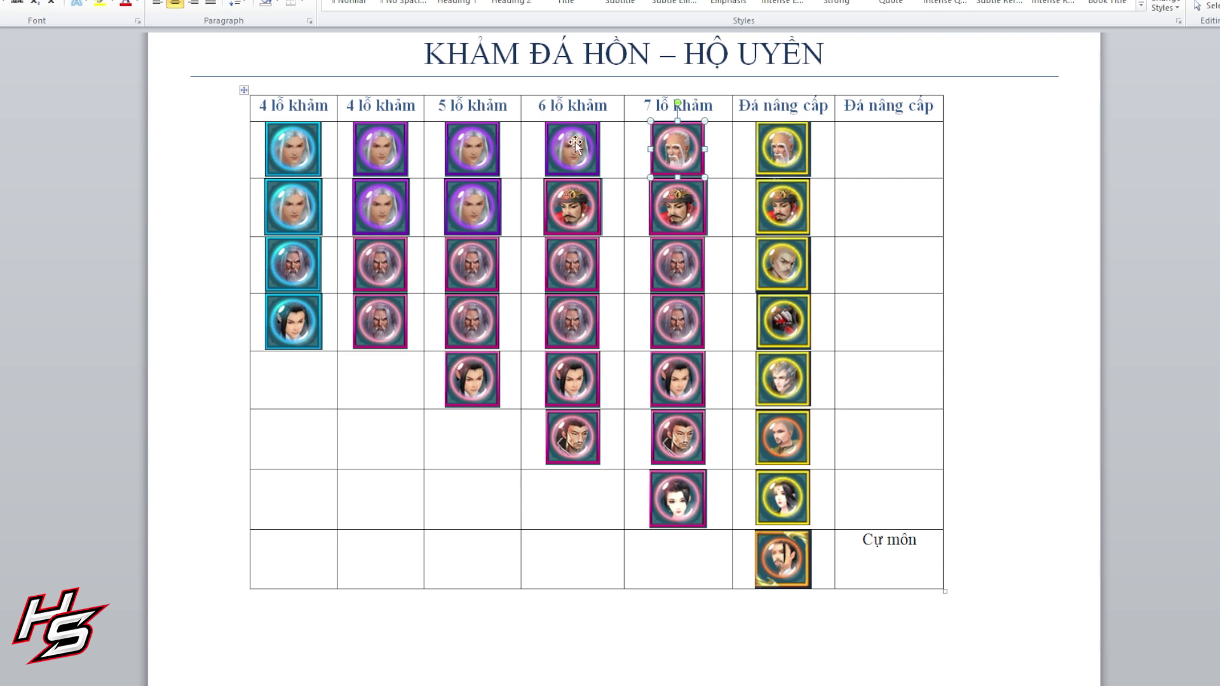
left_click(788, 149)
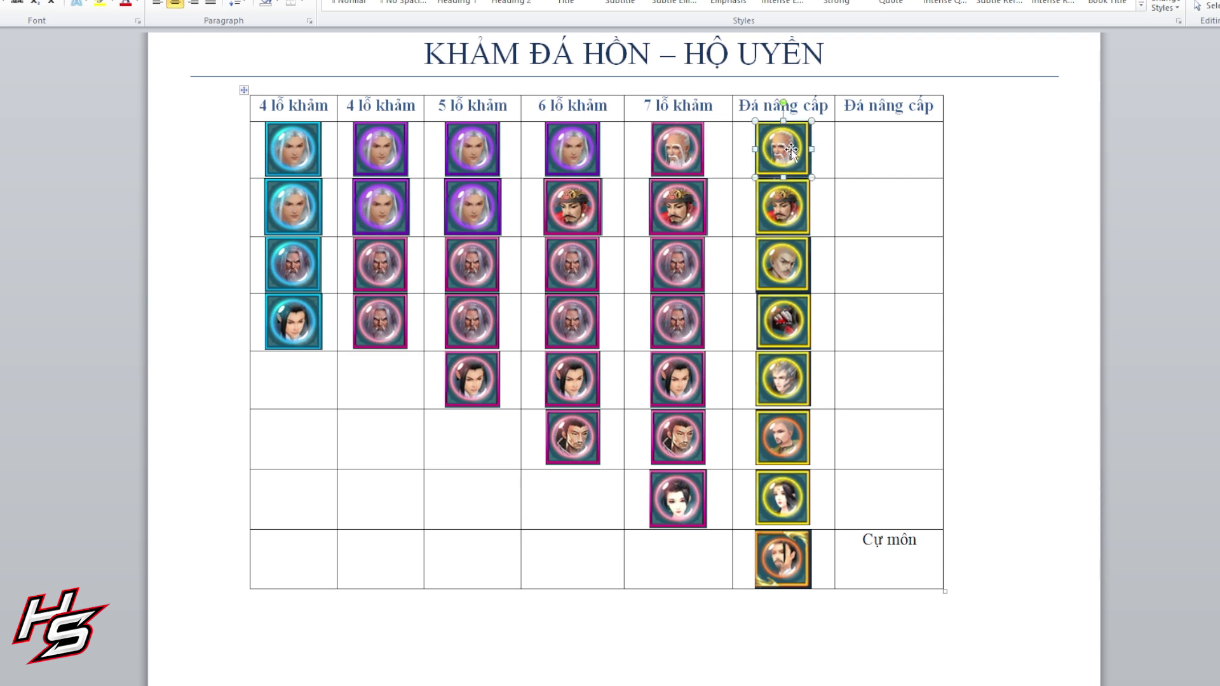
left_click(791, 212)
left_click(793, 262)
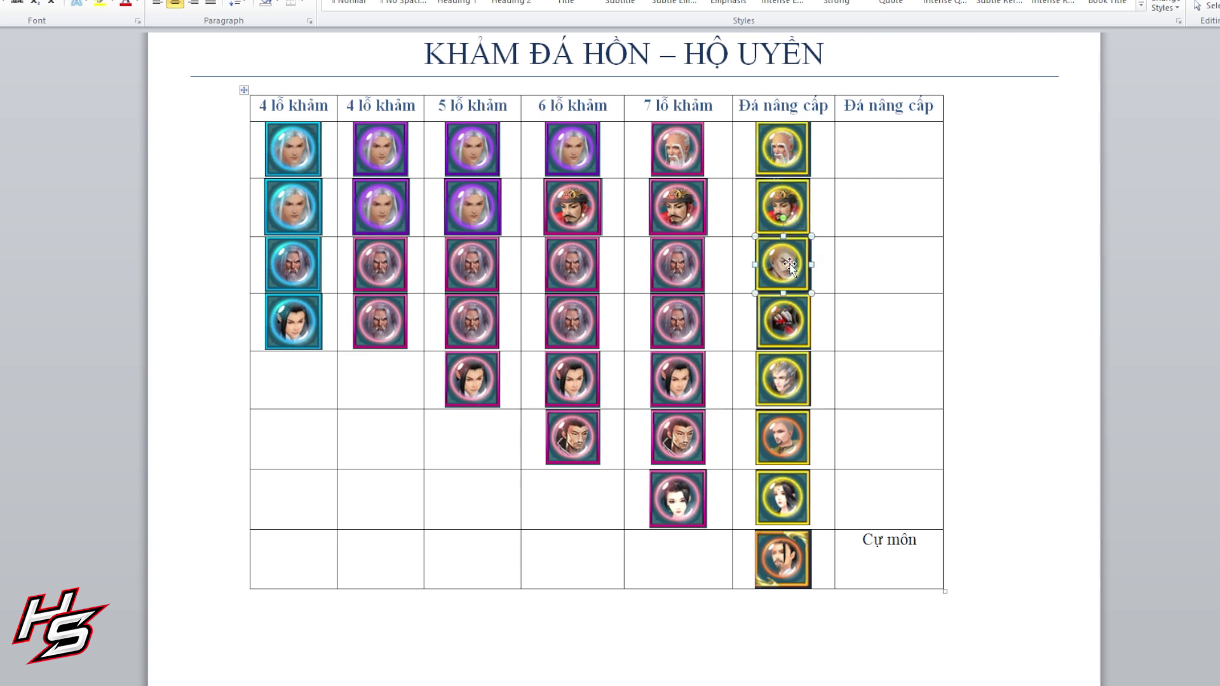
left_click(674, 266)
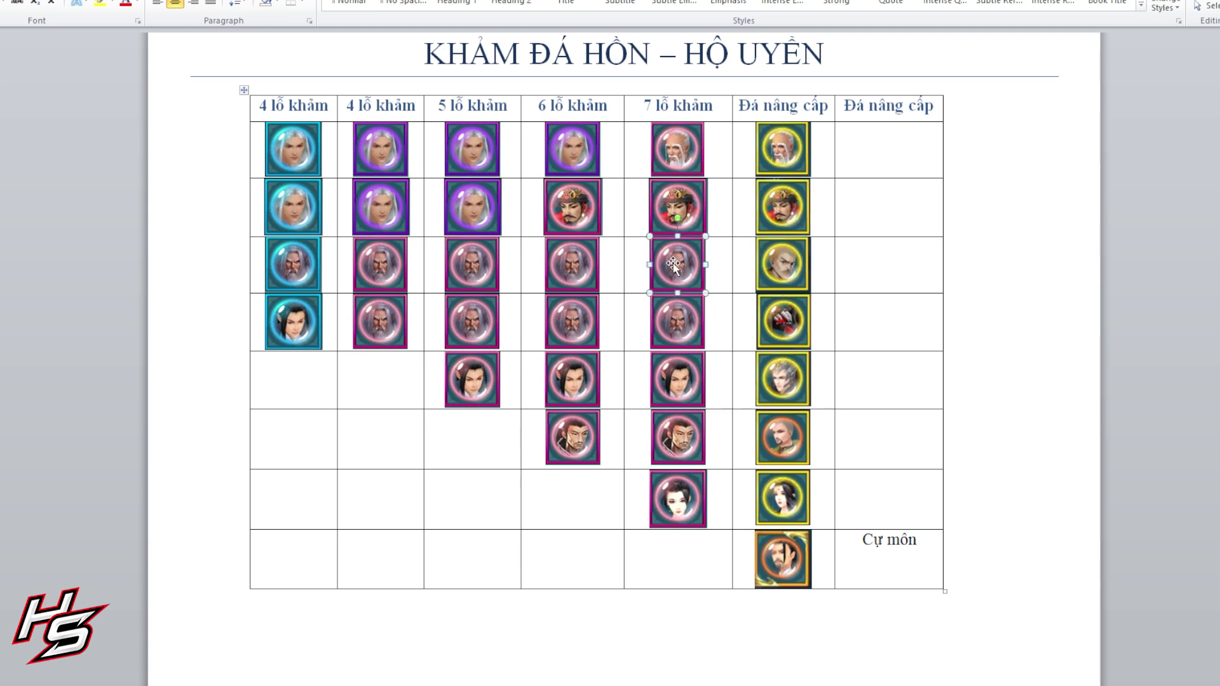
left_click(796, 317)
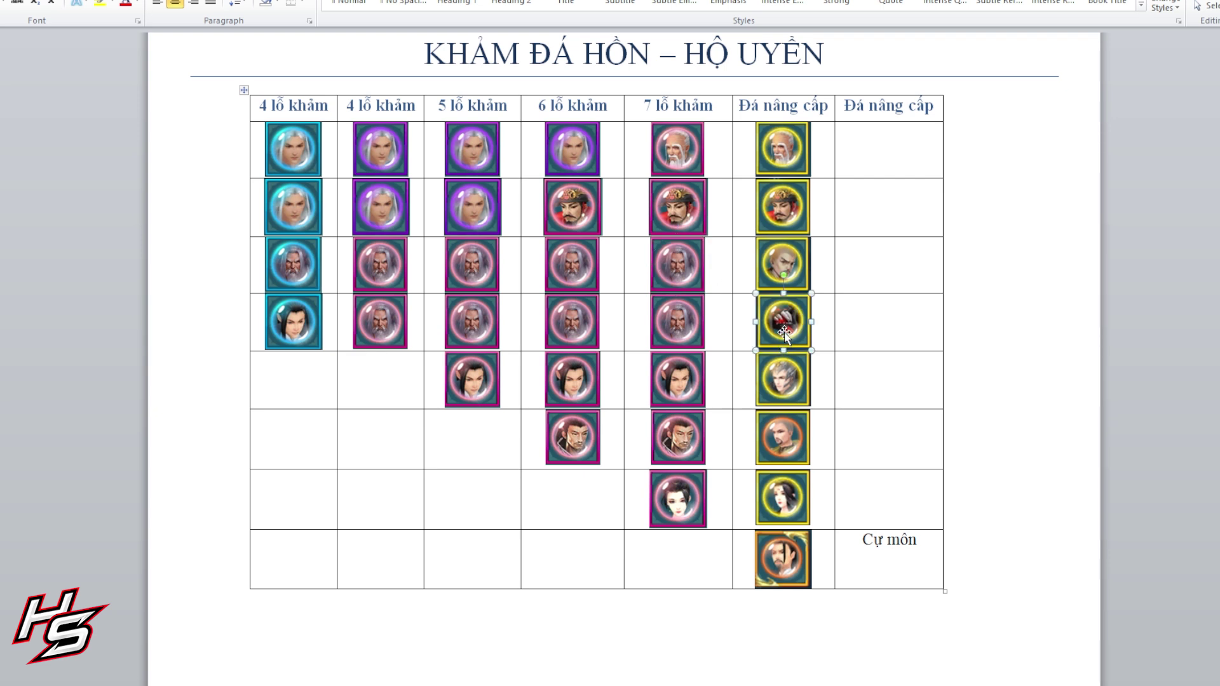
left_click(664, 327)
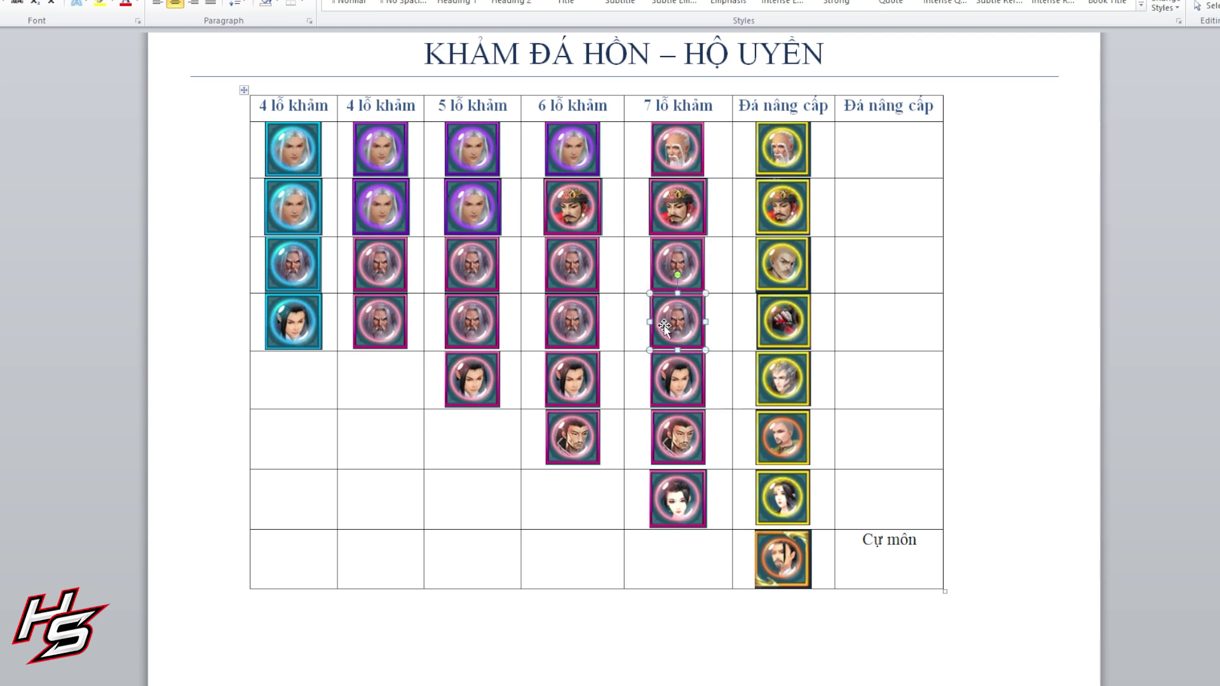
- Compare the Đá nâng cấp and 7 lỗ khảm stones in rows five to seven of the HỘ UYỂN table
left_click(788, 383)
left_click(689, 377)
left_click(781, 434)
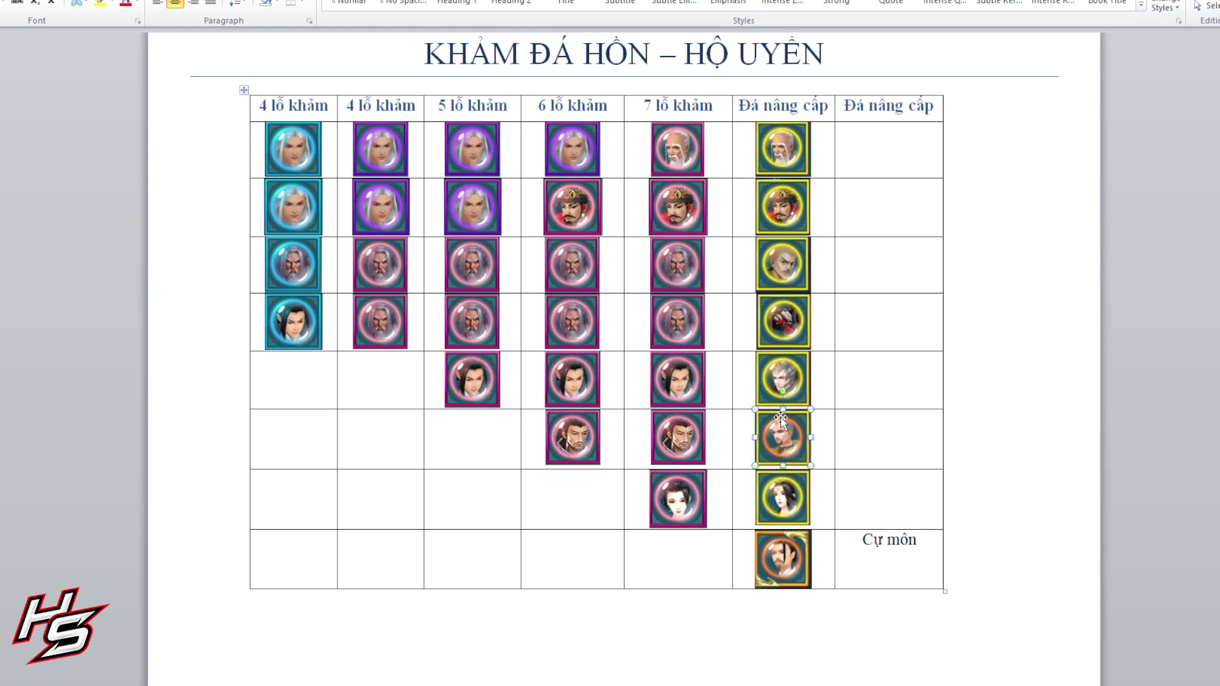
left_click(690, 444)
left_click(756, 505)
left_click(693, 490)
- Examine the eighth-row upgrade stone of the HỘ UYỂN table and highlight its Cự môn alternative
left_click(782, 540)
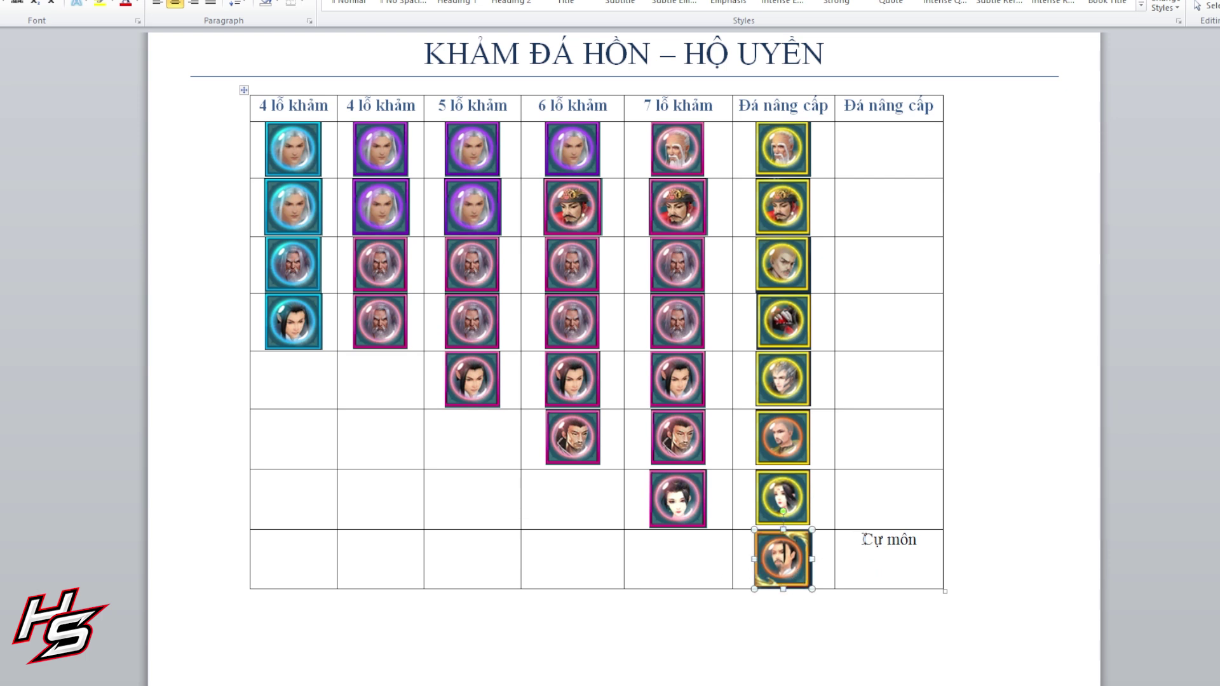
left_click(891, 548)
left_click_drag(860, 541, 918, 542)
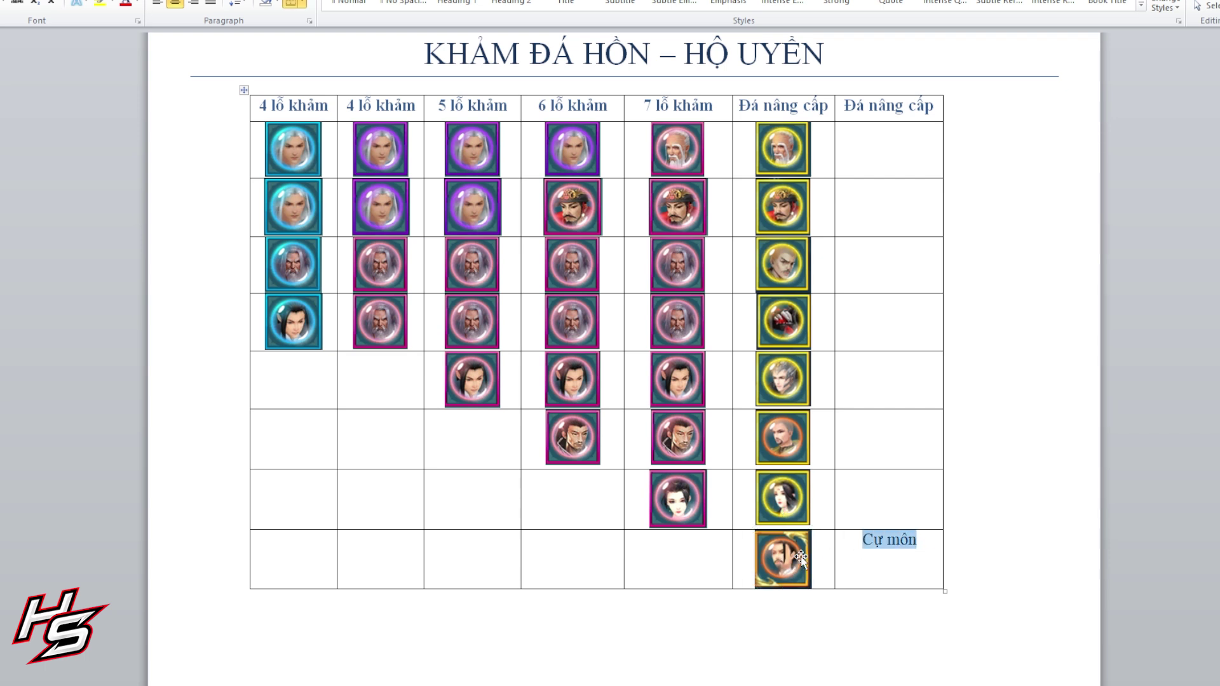
left_click(785, 575)
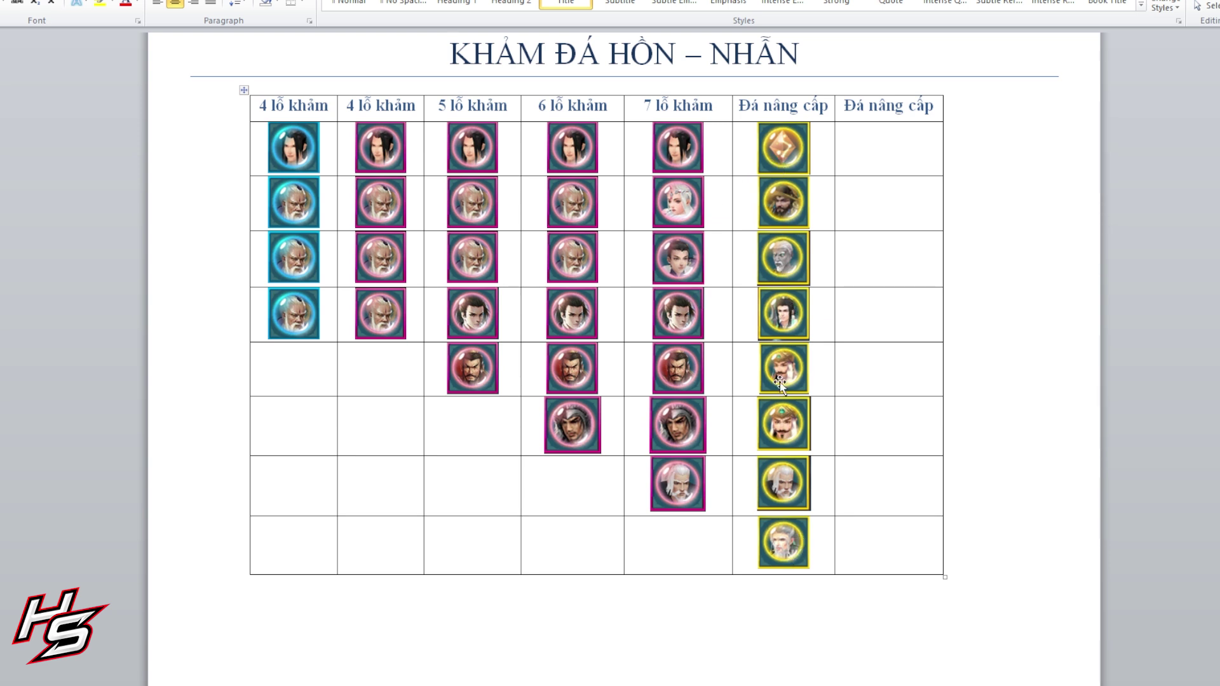
- Compare the Đá nâng cấp stones in rows four to seven of the NHẪN table with the 7 lỗ khảm stones
left_click(793, 498)
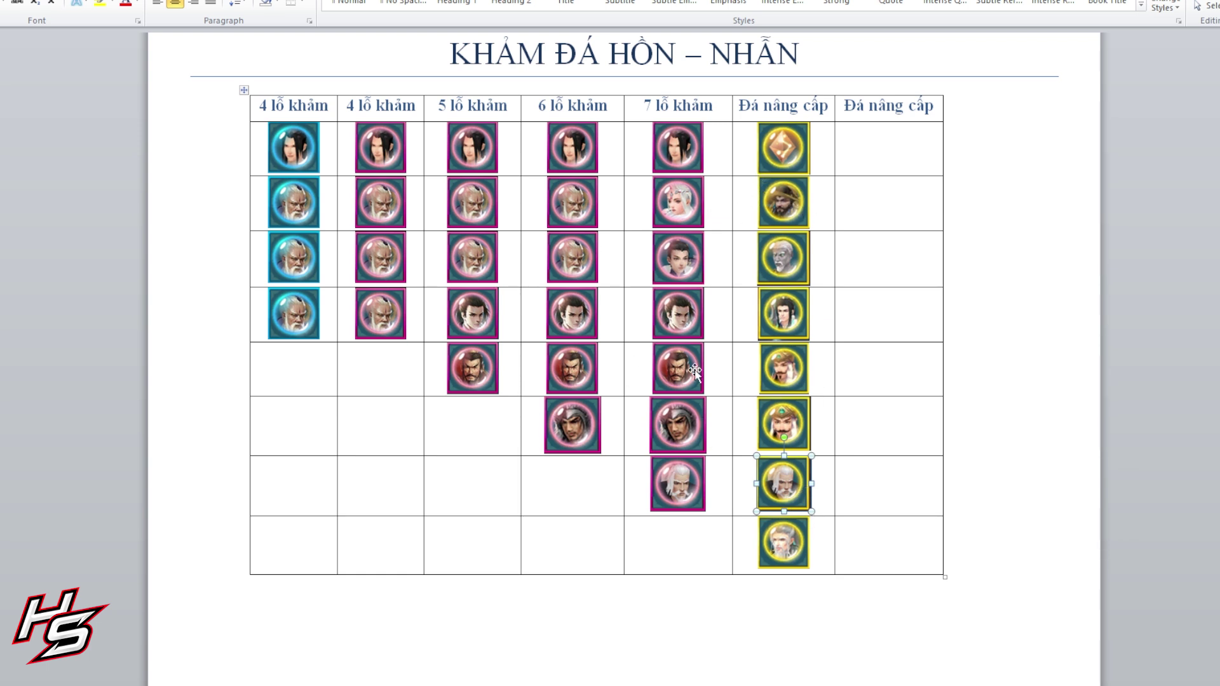
left_click(776, 318)
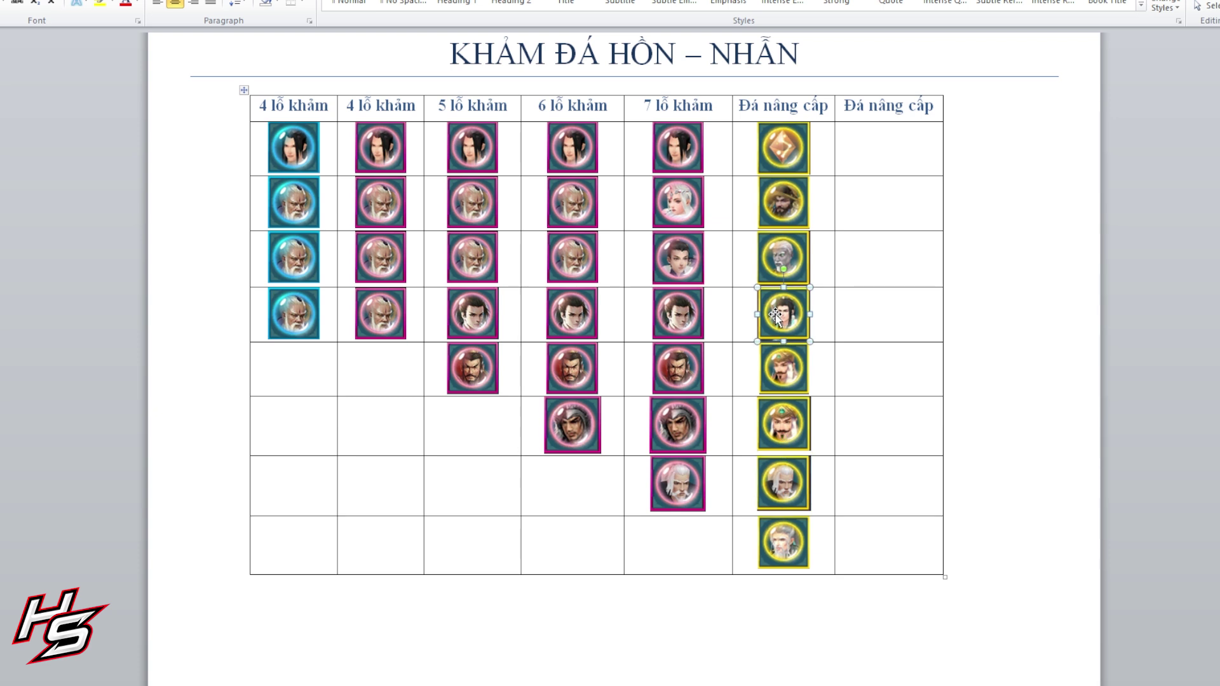
left_click(690, 311)
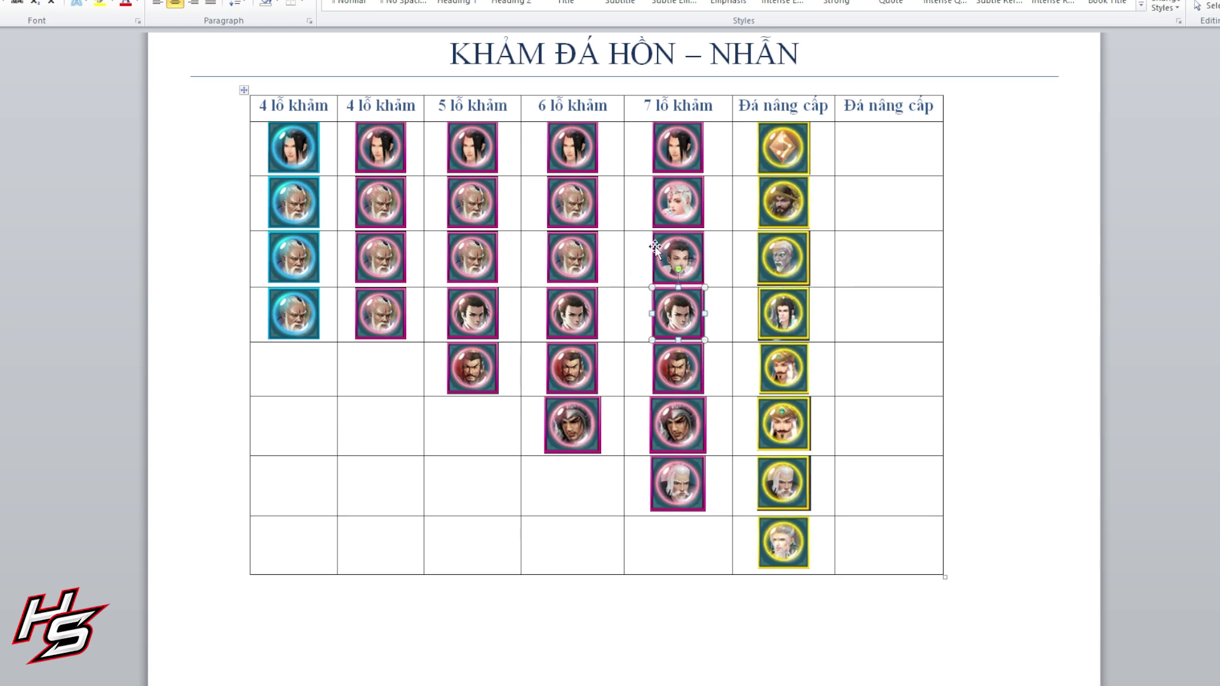
left_click(785, 385)
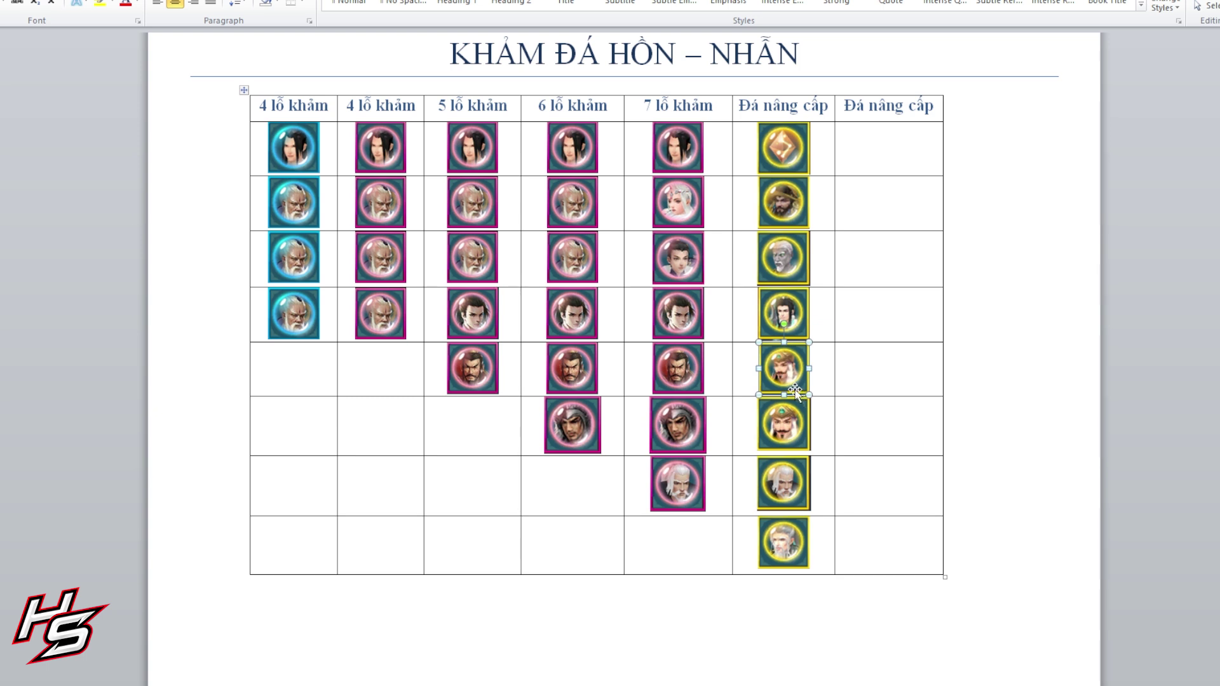
left_click(788, 432)
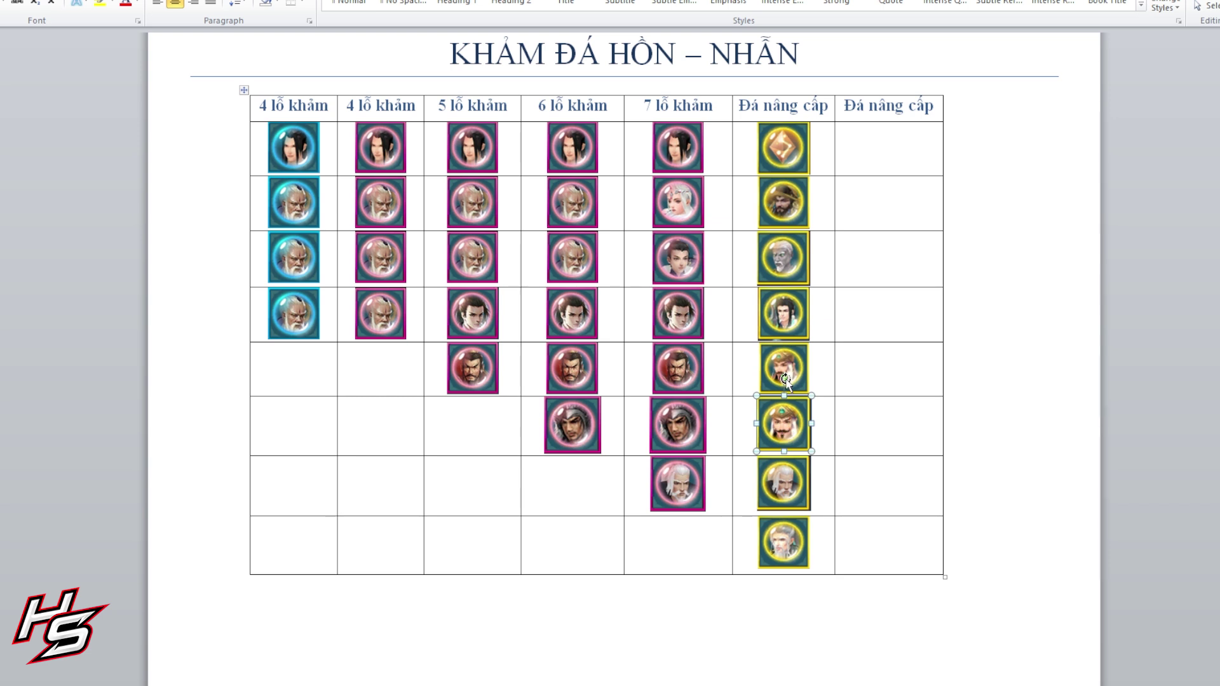
left_click(676, 374)
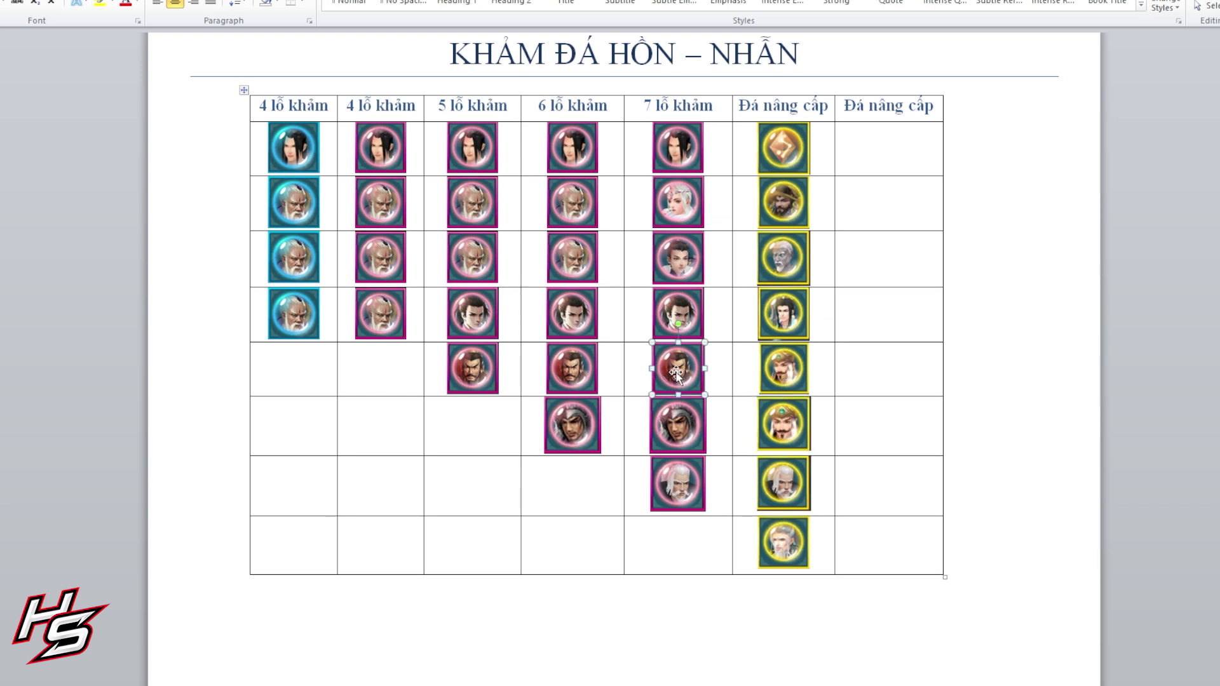
left_click(679, 427)
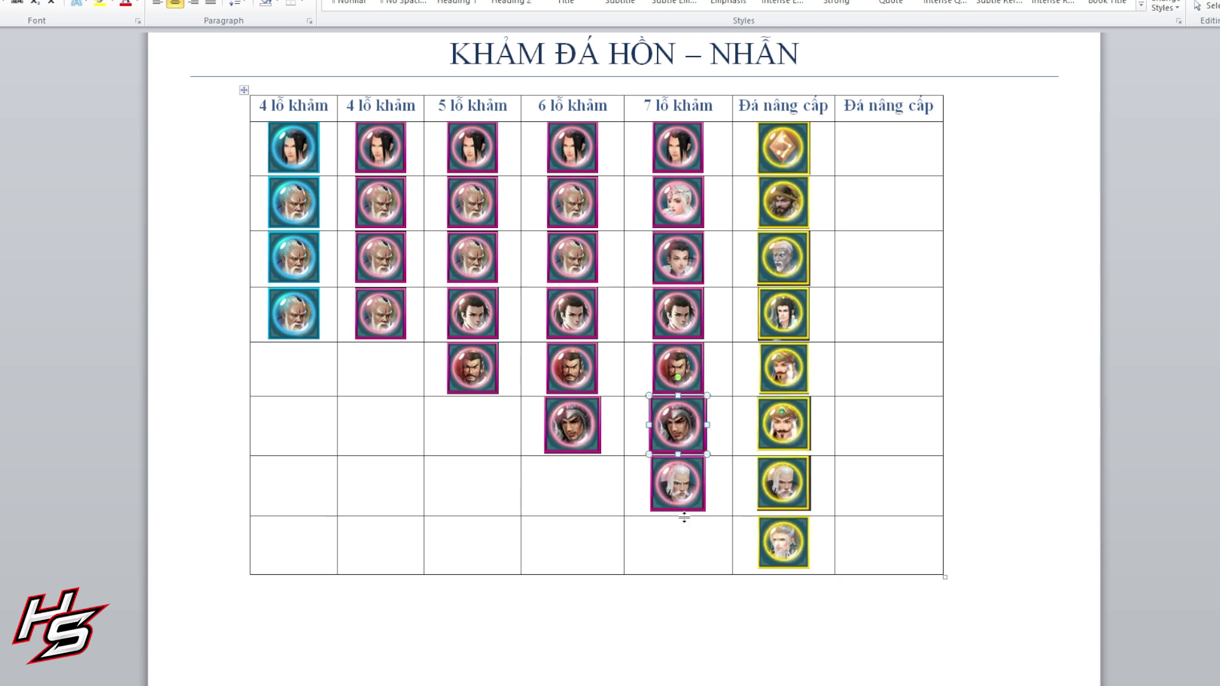
- Examine the eighth-row upgrade stone in the Đá nâng cấp column of the NHẪN table
left_click(795, 563)
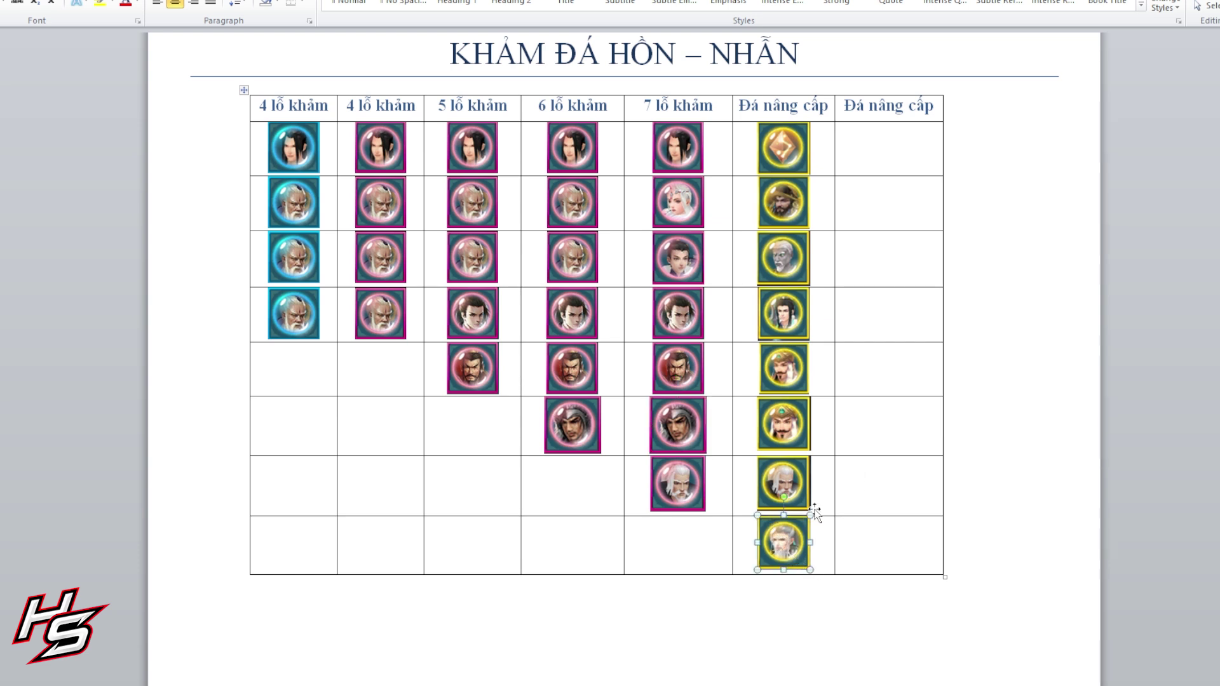
key("Escape")
left_click(788, 540)
left_click(824, 556)
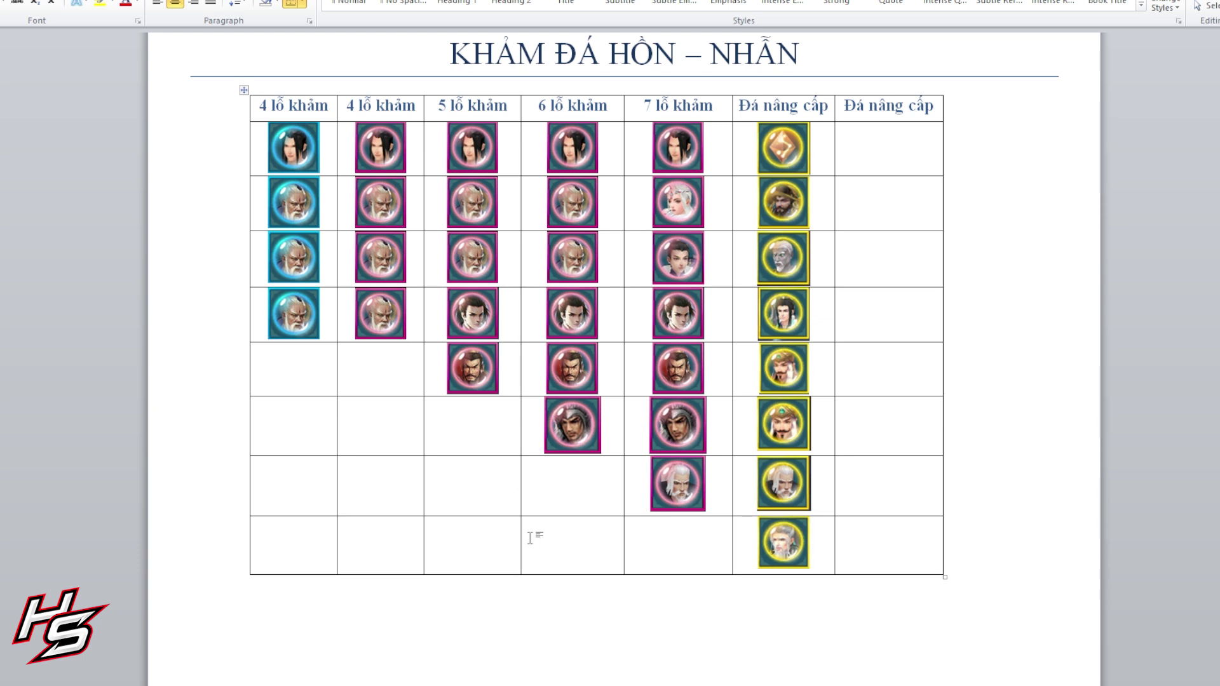
left_click(788, 546)
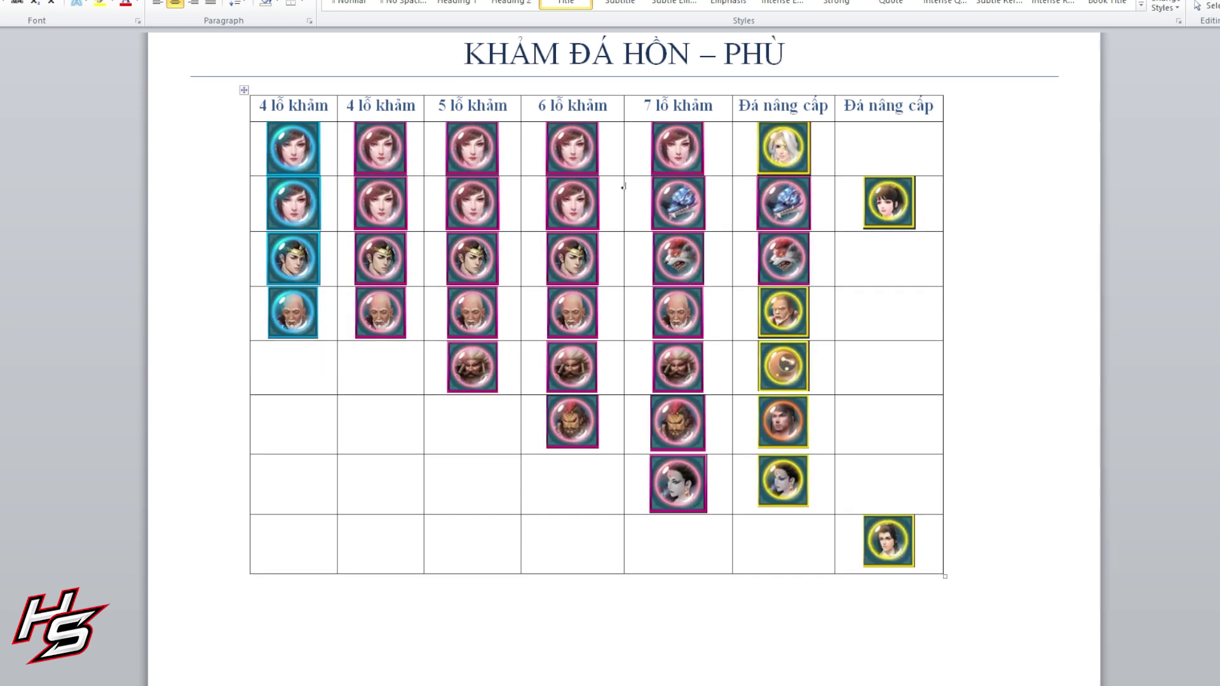
- Compare the second and third upgrade stones of the PHÙ table with the alternatives in the last Đá nâng cấp column, including the eighth-row stone
left_click(794, 210)
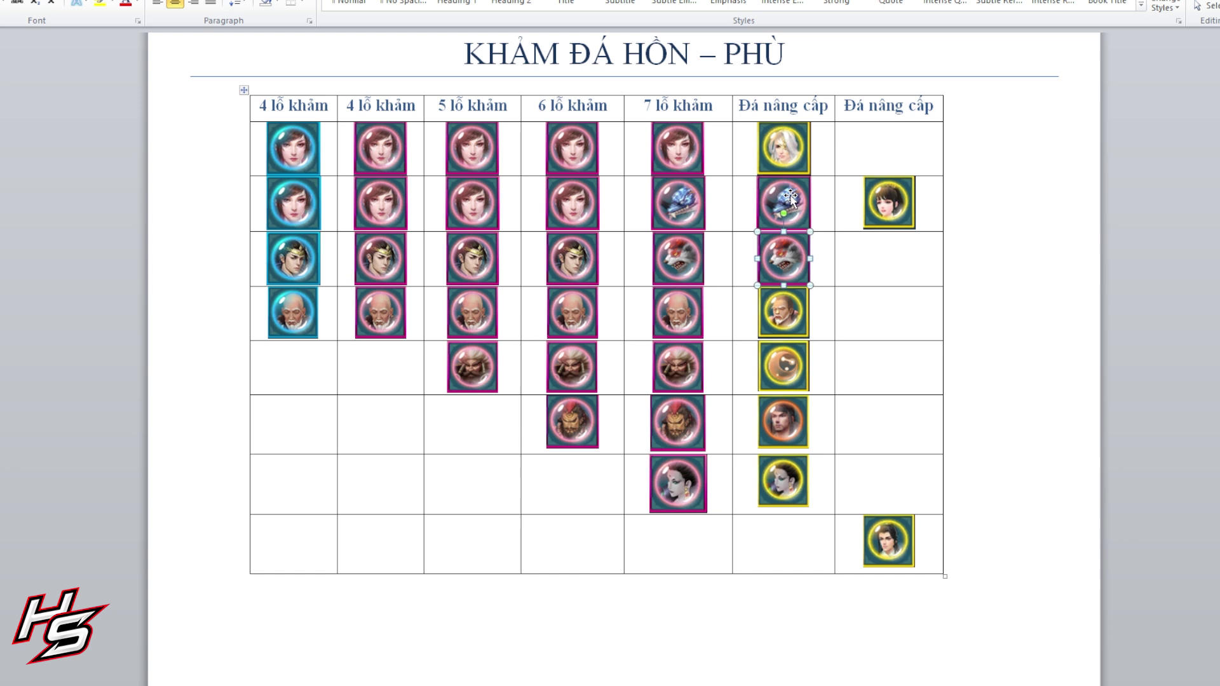
left_click(888, 213)
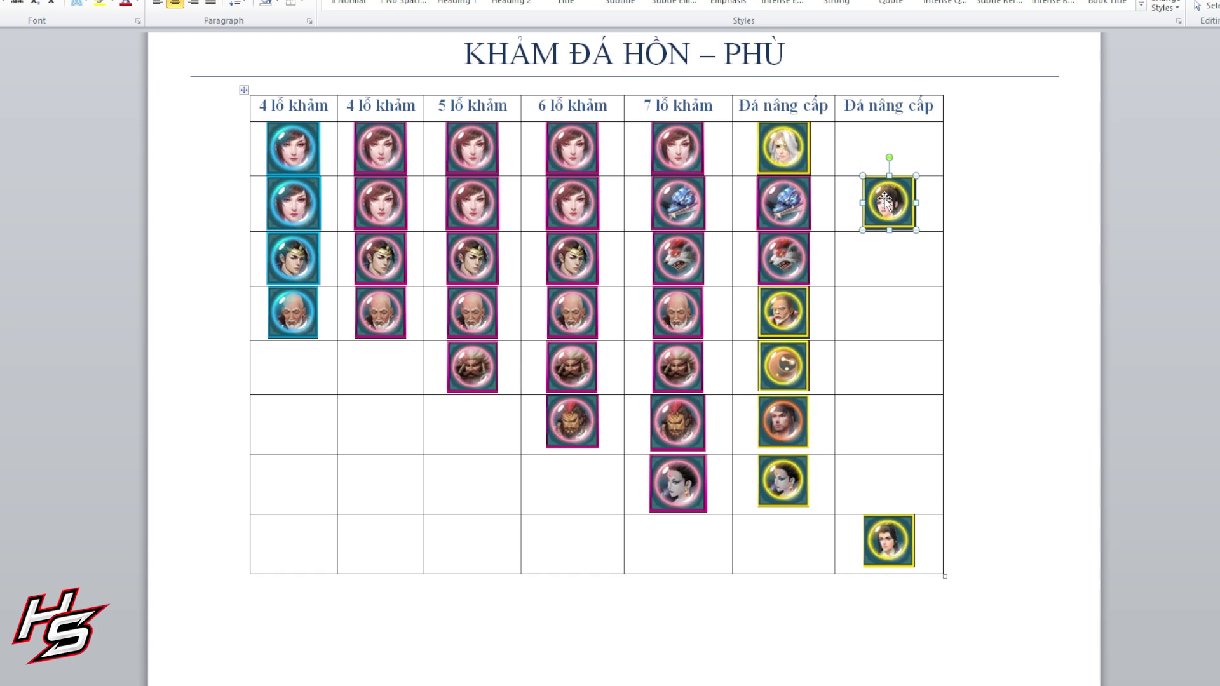
left_click(788, 257)
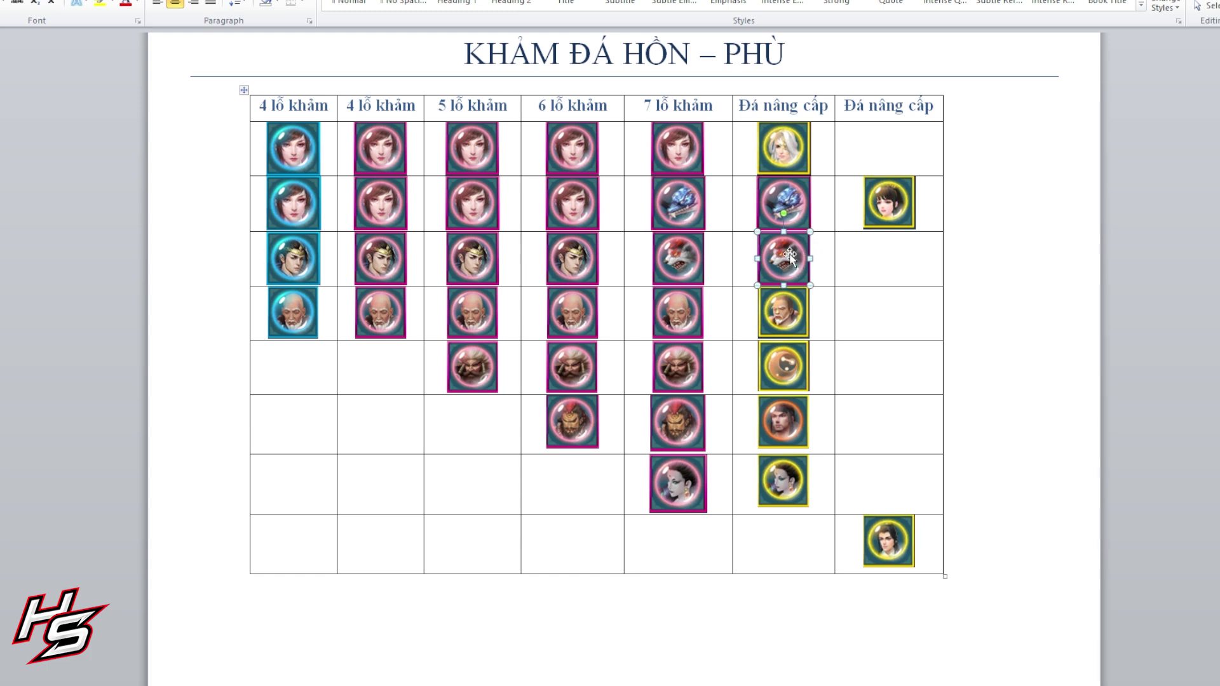
left_click(792, 203)
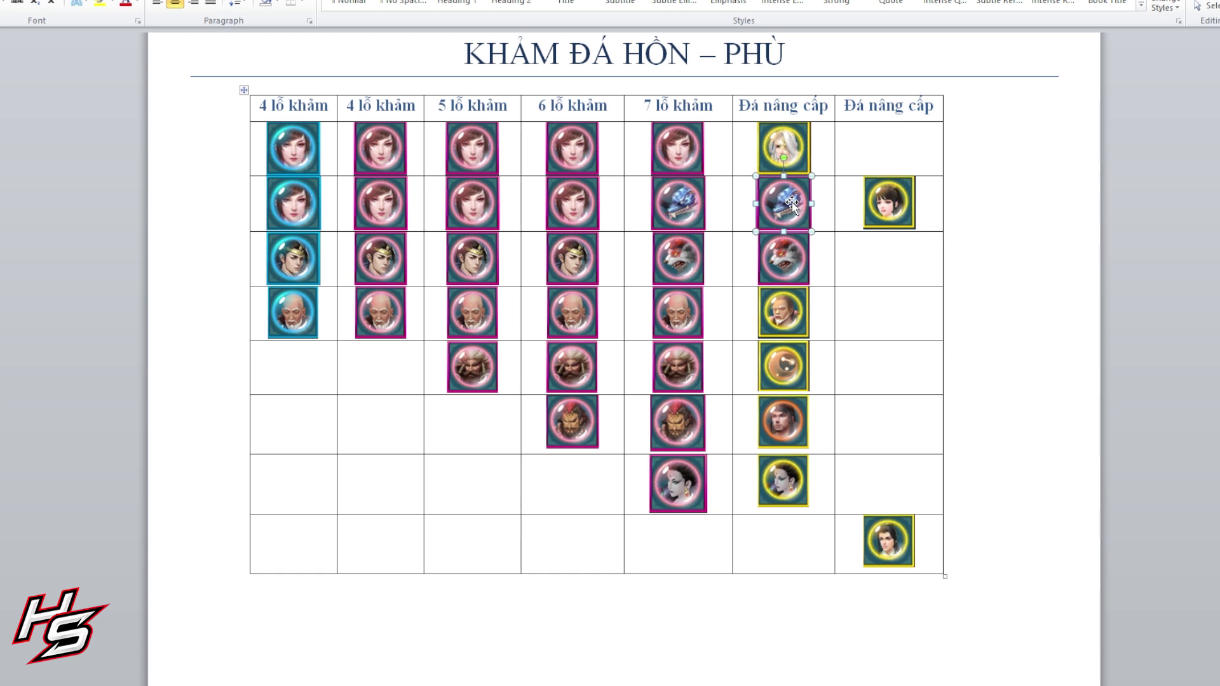
left_click(779, 268)
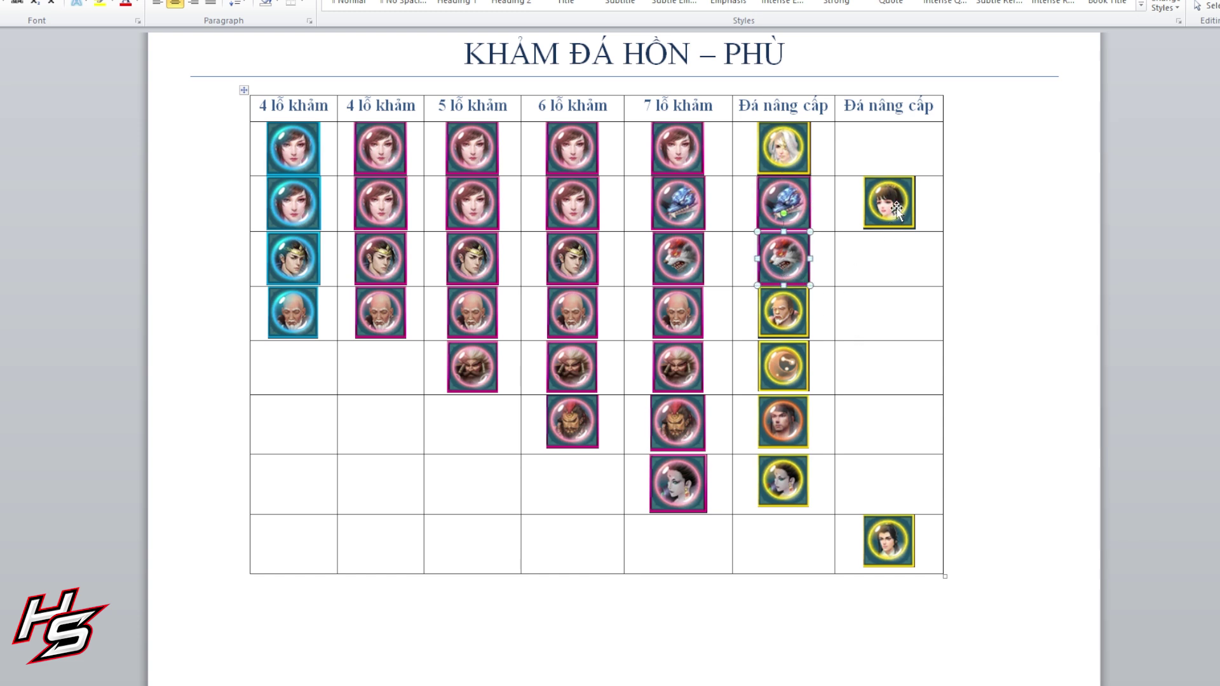
left_click(776, 208)
left_click(788, 261)
left_click(892, 558)
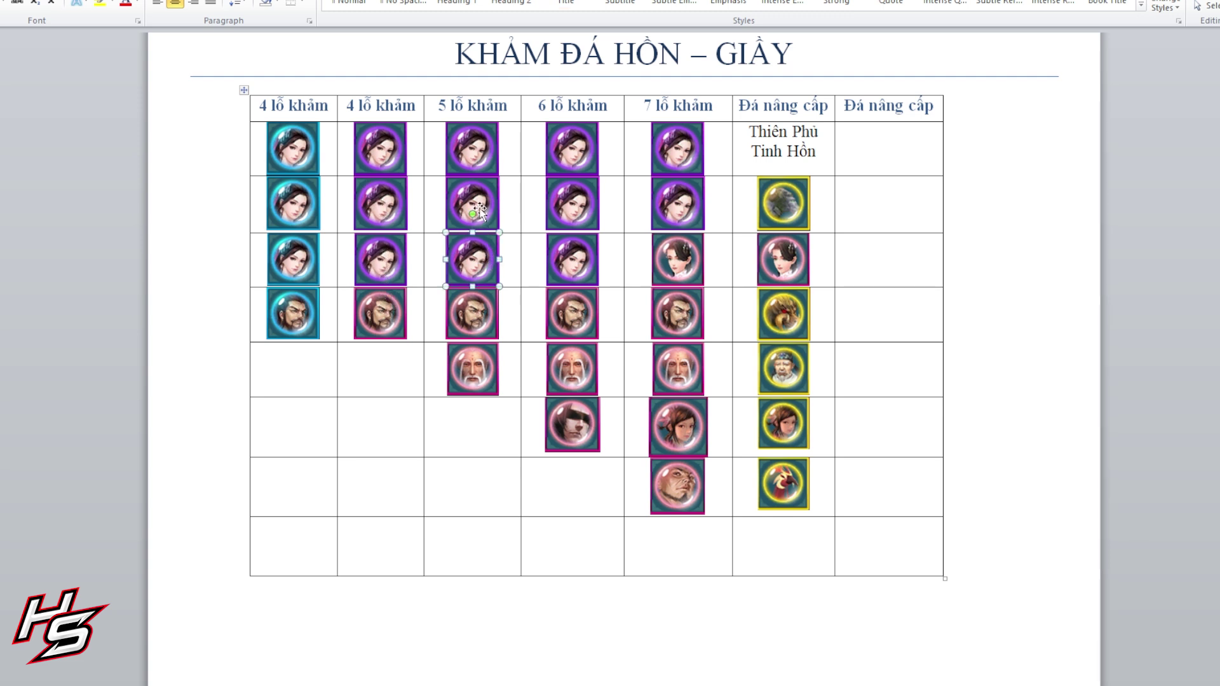
- Examine the first, fourth and fifth stones in the 5 lỗ khảm column of the KHẢM ĐÁ HỒN – GIẦY table
left_click(475, 156)
left_click(491, 331)
left_click(481, 376)
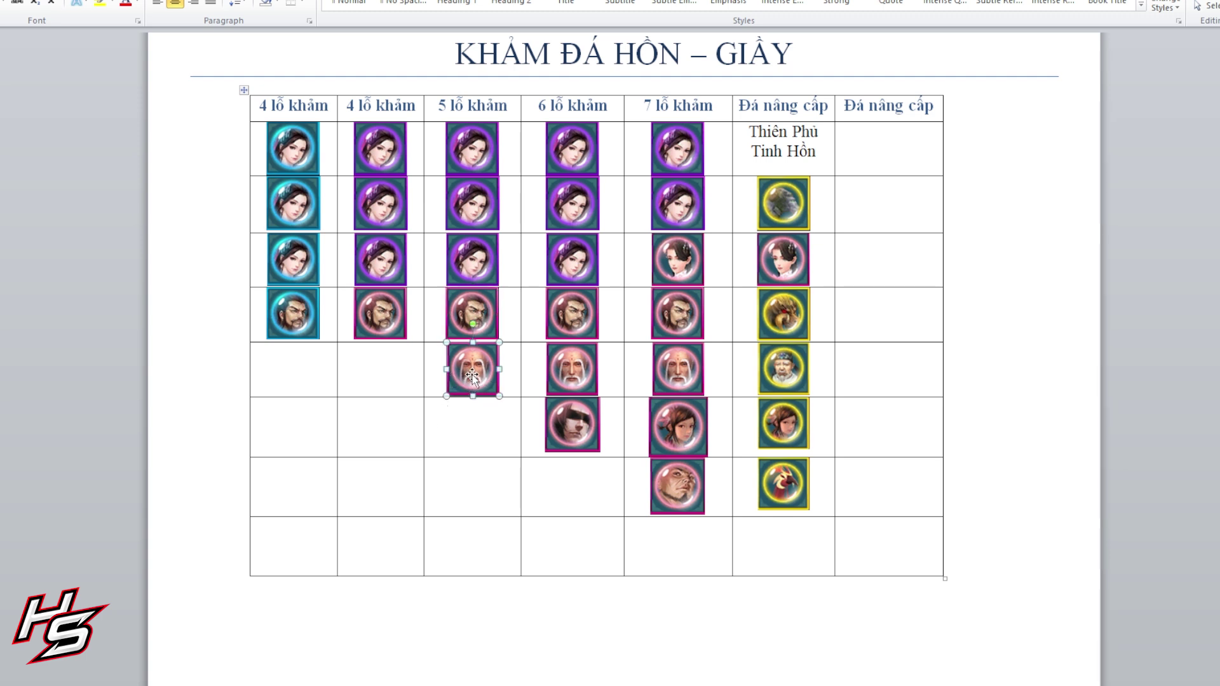
- Examine the fifth 5 lỗ khảm stone and the seventh-row Đá nâng cấp stone in the GIẦY table
left_click(508, 375)
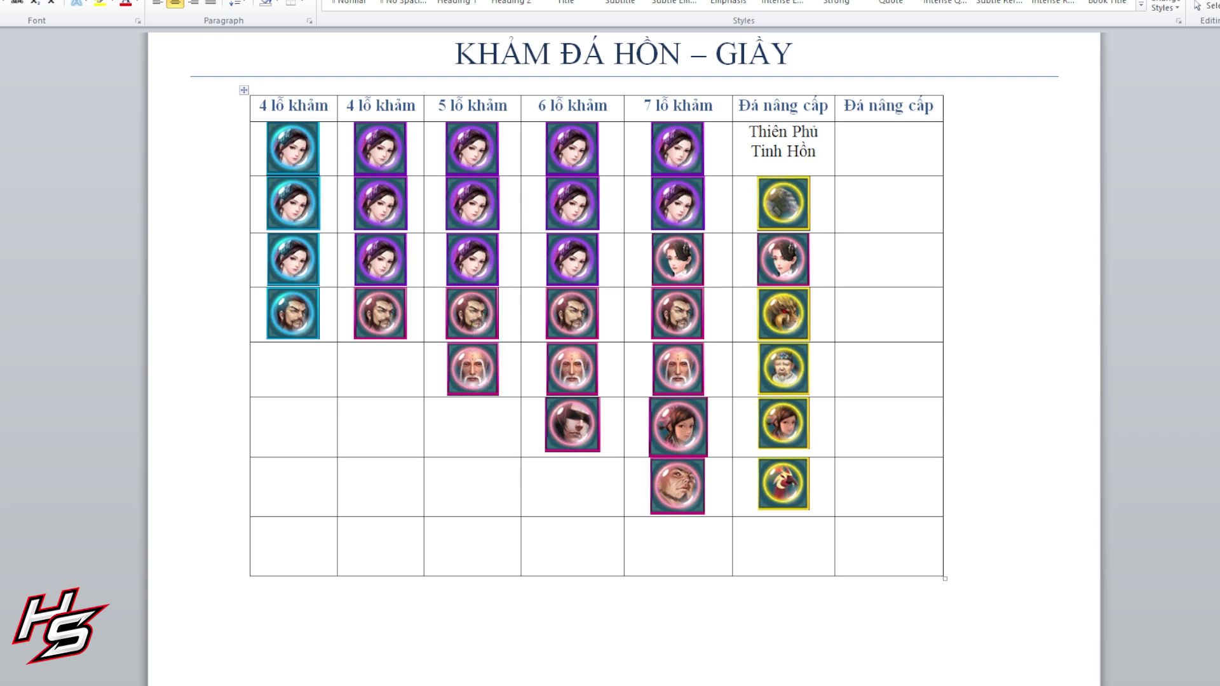
key("shift+Left")
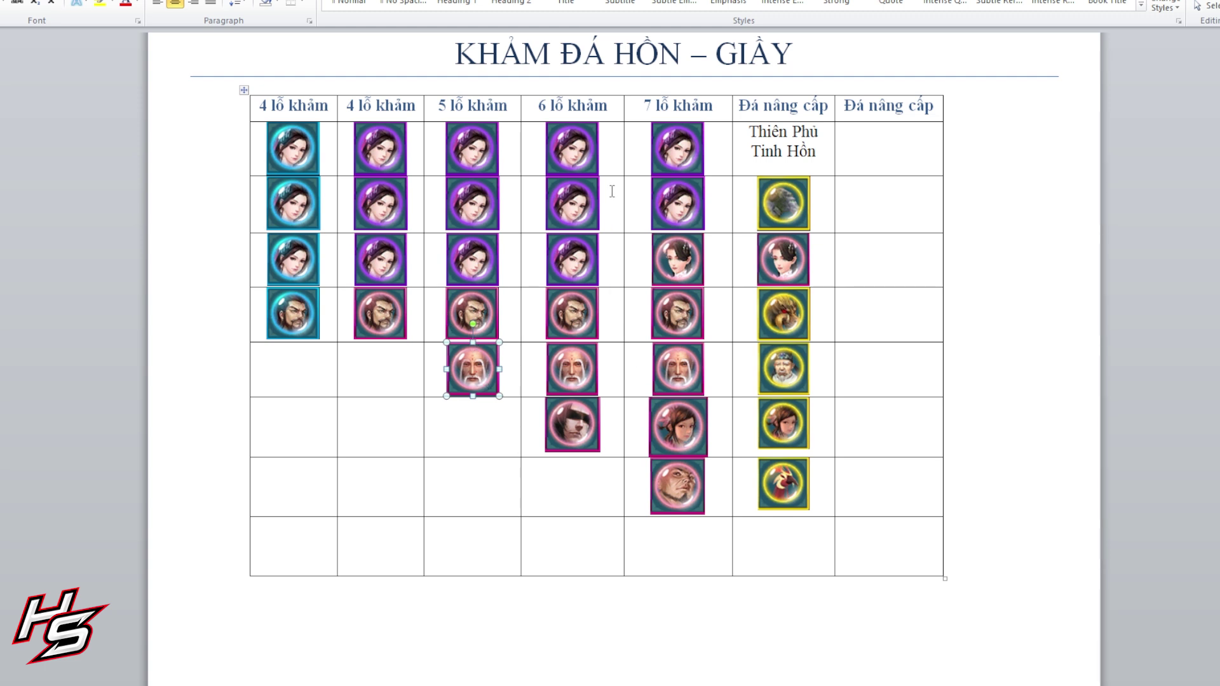
left_click(786, 502)
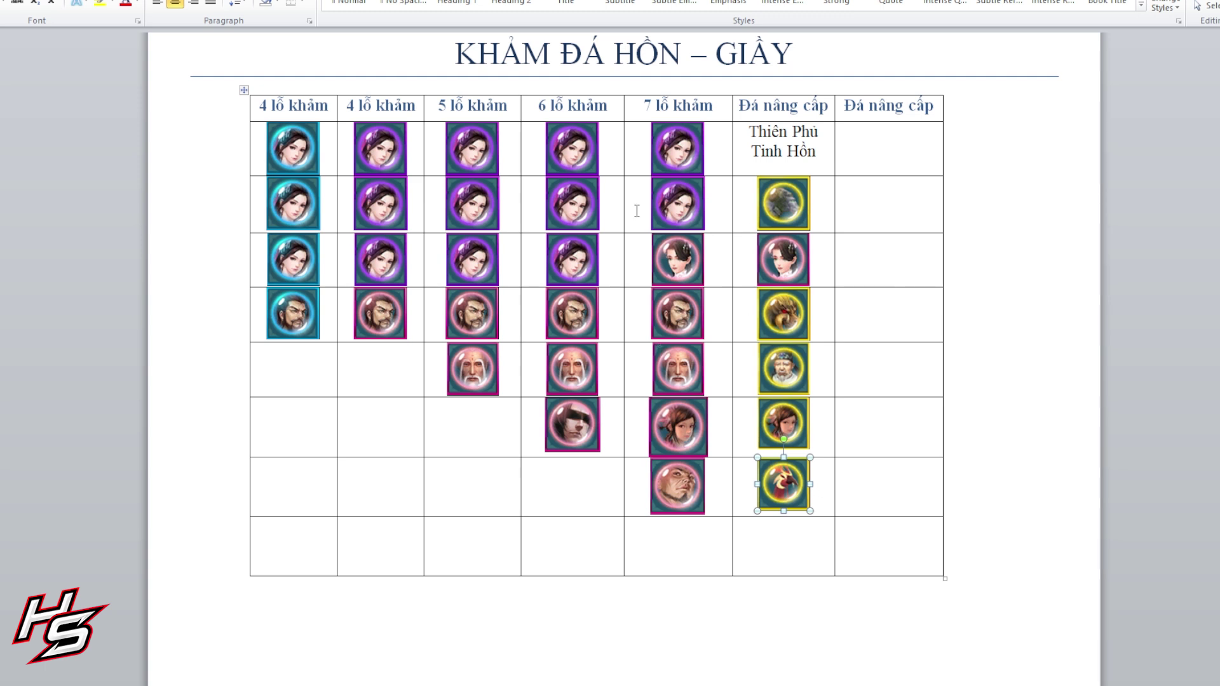
- Highlight the Thiên Phủ Tinh Hồn entry in the first row of the GIẦY table's Đá nâng cấp column
left_click(776, 151)
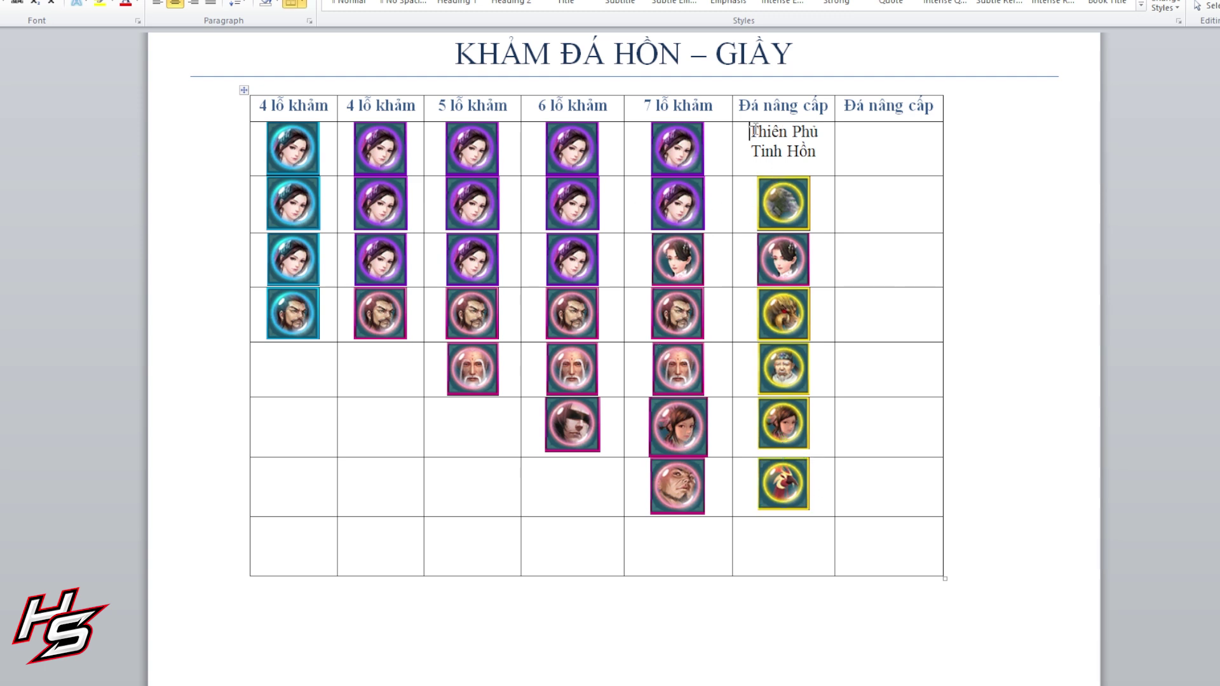
left_click_drag(750, 132, 814, 142)
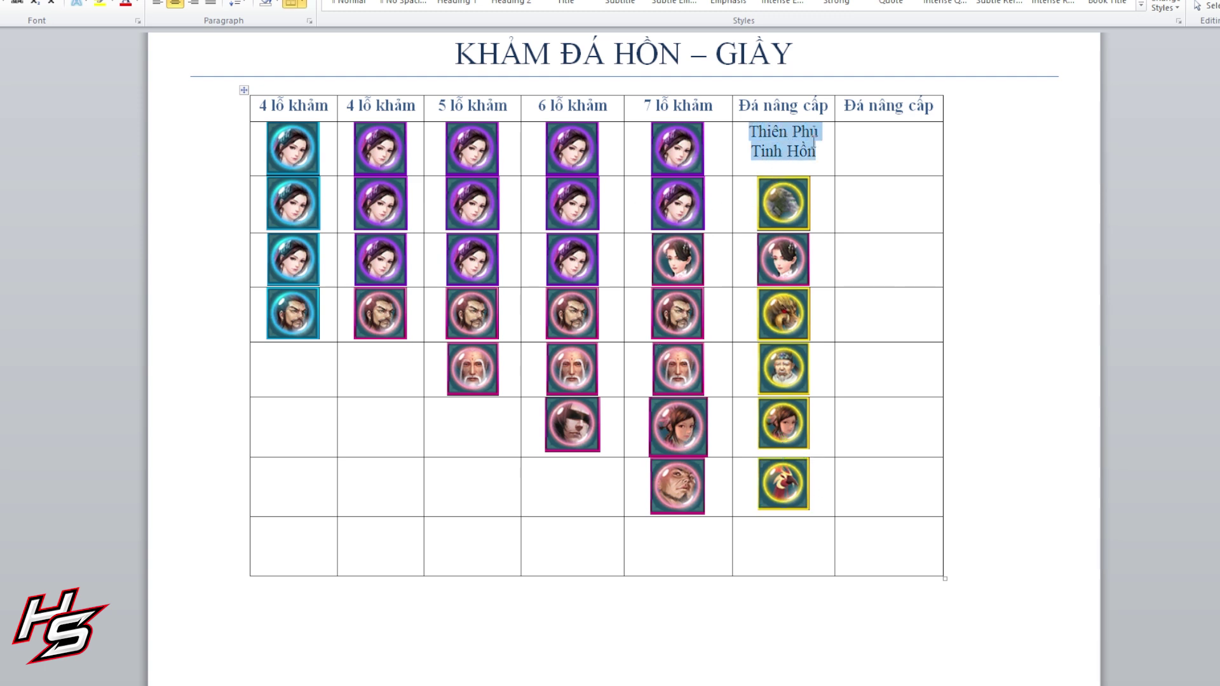
left_click(832, 151)
left_click_drag(820, 154, 748, 131)
left_click(766, 153)
- Compare the first and second stones in the 7 lỗ khảm column of the GIẦY table
left_click(671, 151)
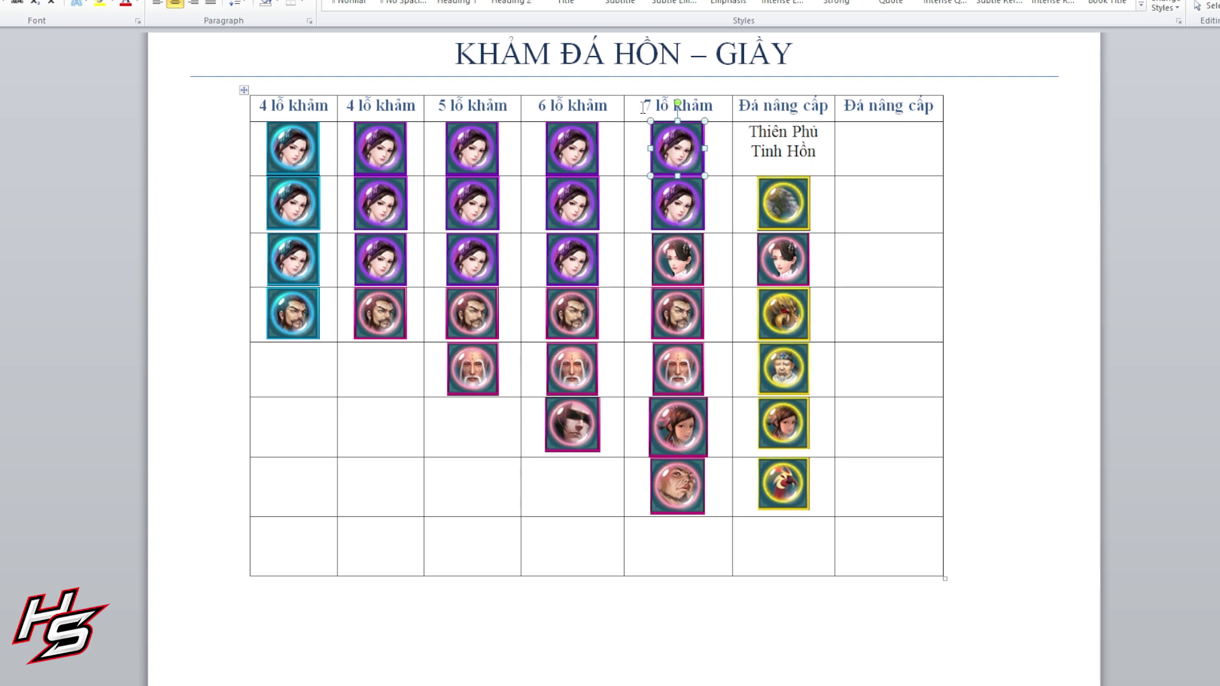
left_click(682, 216)
left_click(684, 154)
left_click(679, 211)
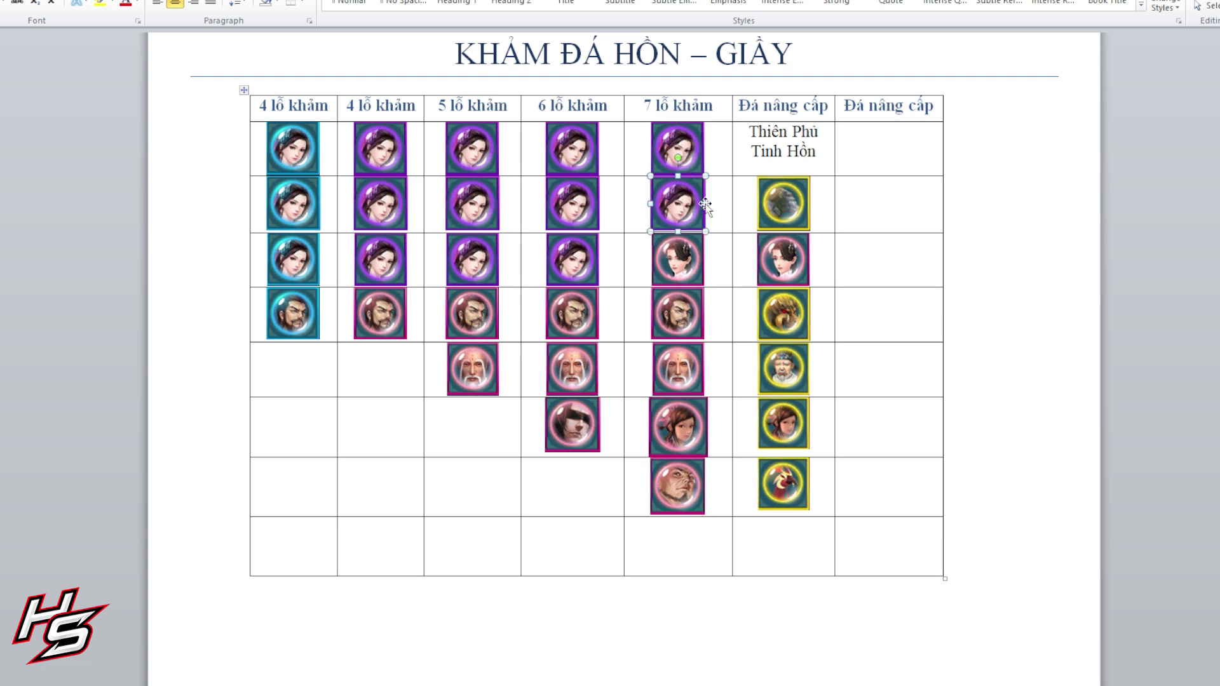
left_click(676, 151)
left_click(680, 209)
left_click(680, 135)
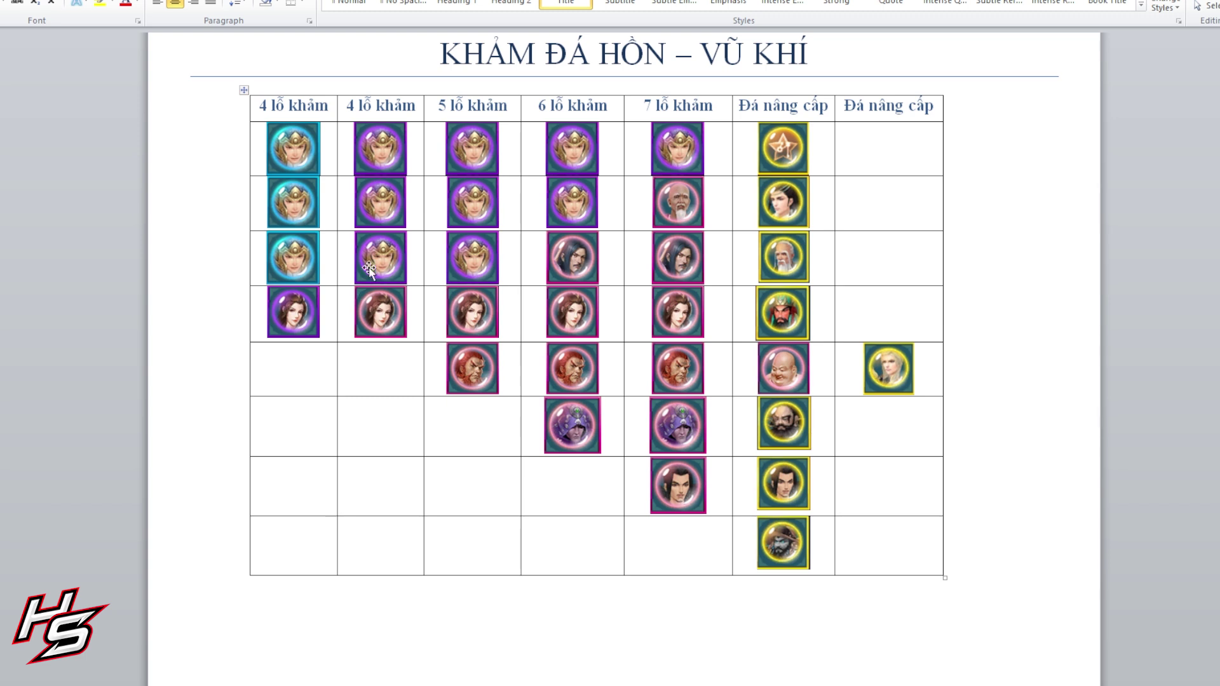
- Examine the second 4 lỗ khảm column in the VŨ KHÍ table and compare its fourth-row stone with those for five to seven slots
left_click(383, 205)
key("shift+Tab")
left_click(398, 327)
left_click(483, 329)
left_click(574, 315)
left_click(683, 324)
left_click(376, 321)
- Compare the upper stones of the VŨ KHÍ table's 5 lỗ khảm column with the fifth-row stones for five, six and seven slots
left_click(474, 273)
left_click(473, 188)
left_click(550, 144)
left_click(478, 376)
left_click(582, 375)
left_click(682, 380)
left_click(460, 380)
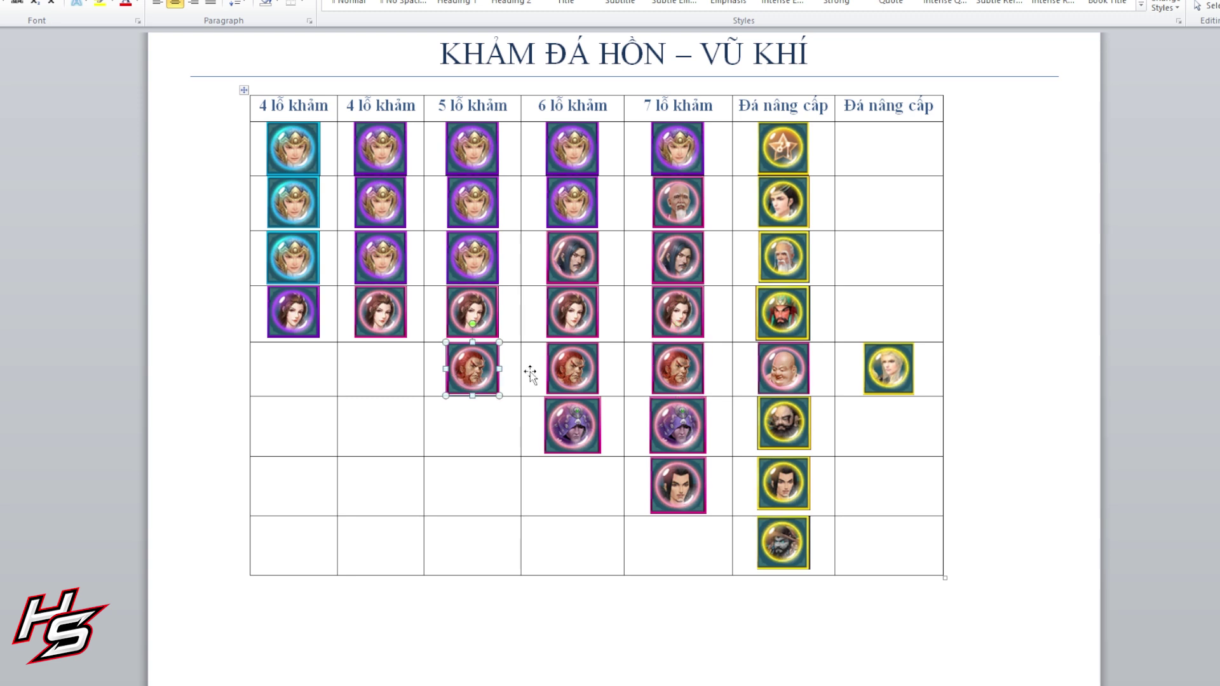
left_click(475, 211)
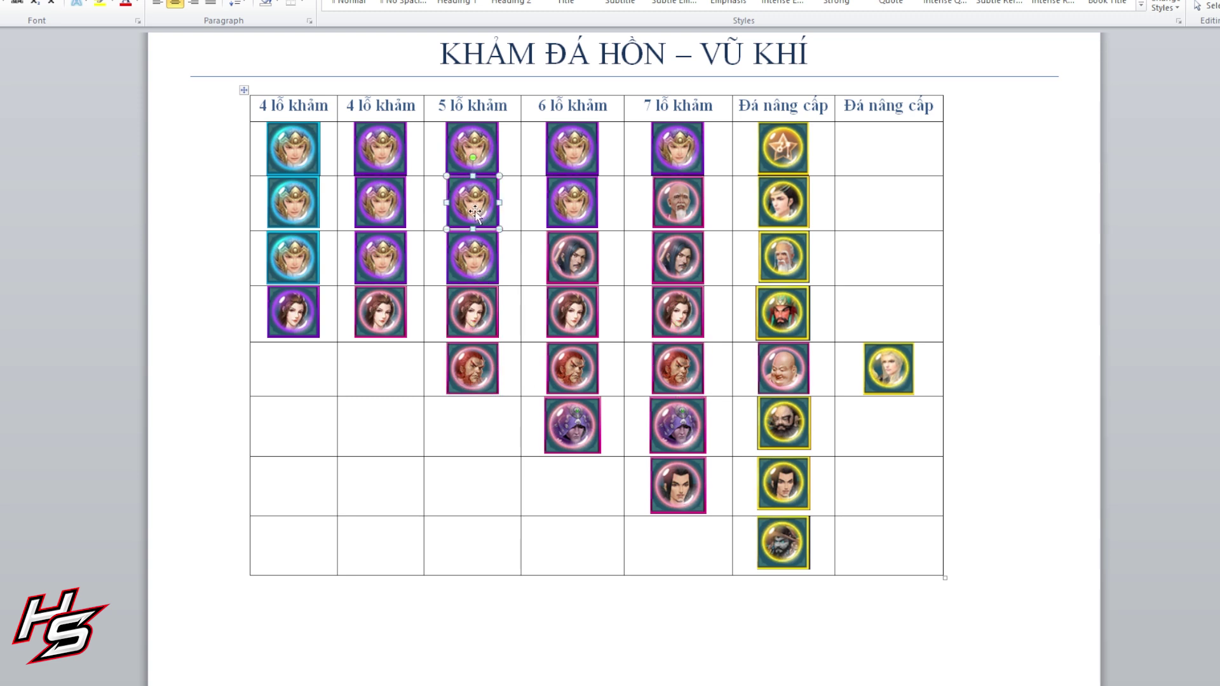
left_click(464, 368)
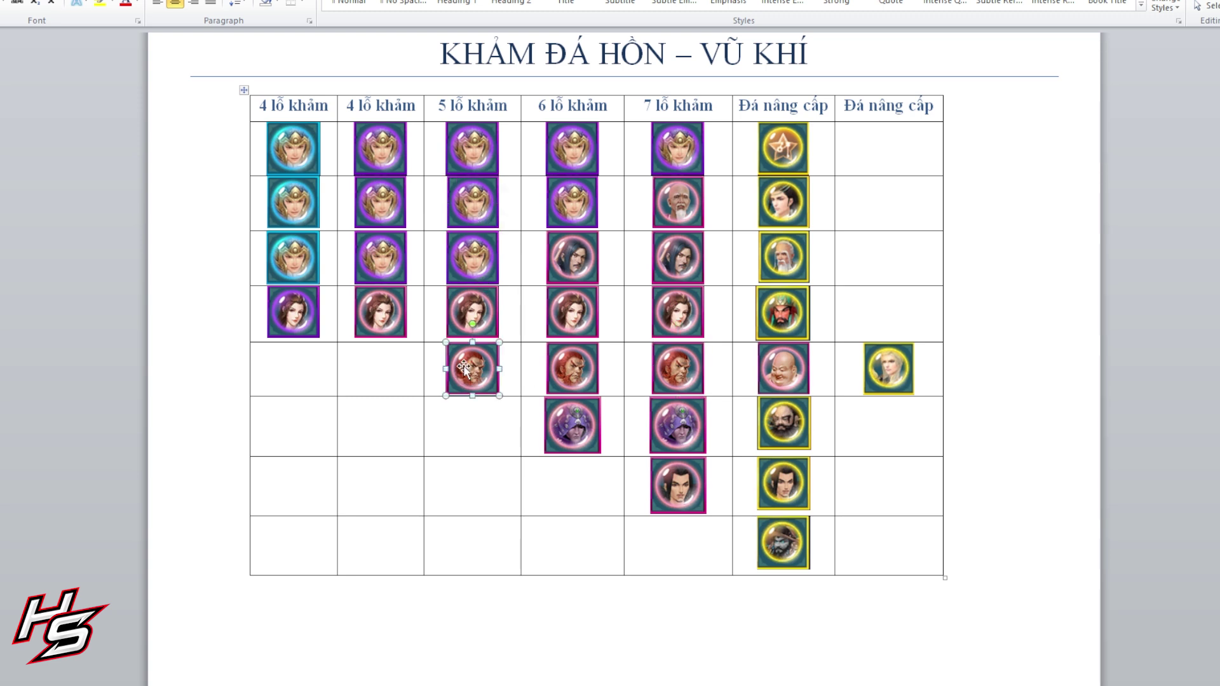
left_click(685, 363)
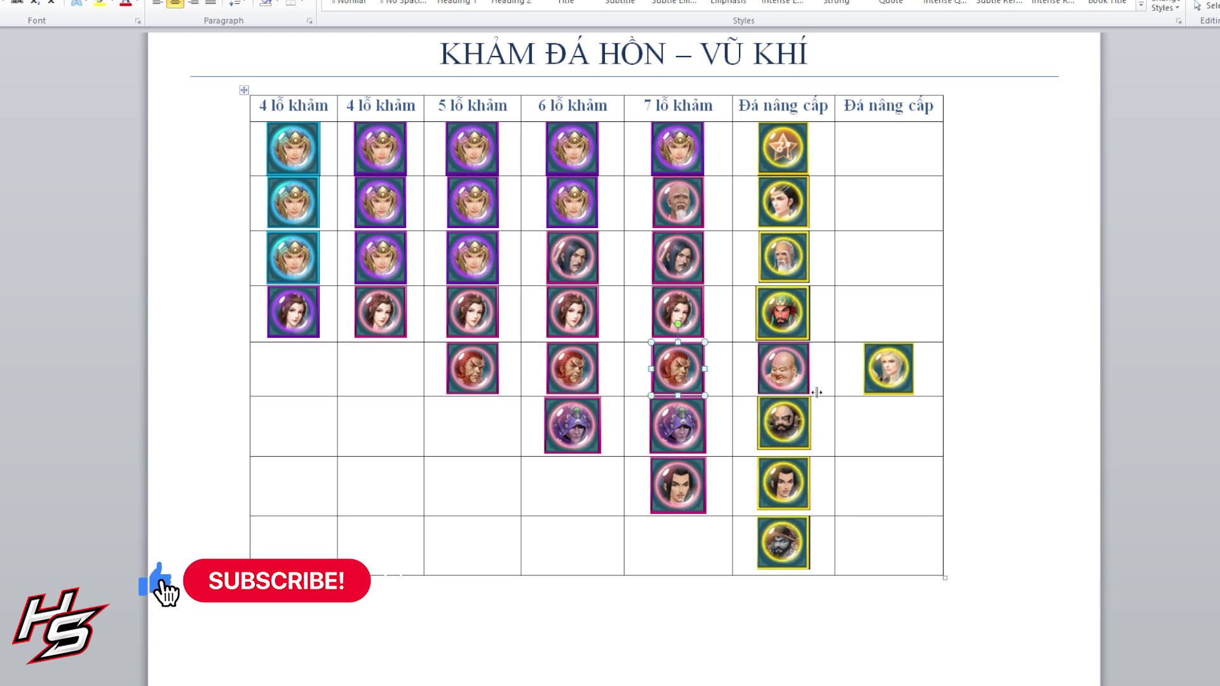
- Examine the second, third and fourth upgrade stones in the Đá nâng cấp column of the VŨ KHÍ table
left_click(780, 216)
left_click(784, 260)
left_click(739, 312)
key("shift+Left")
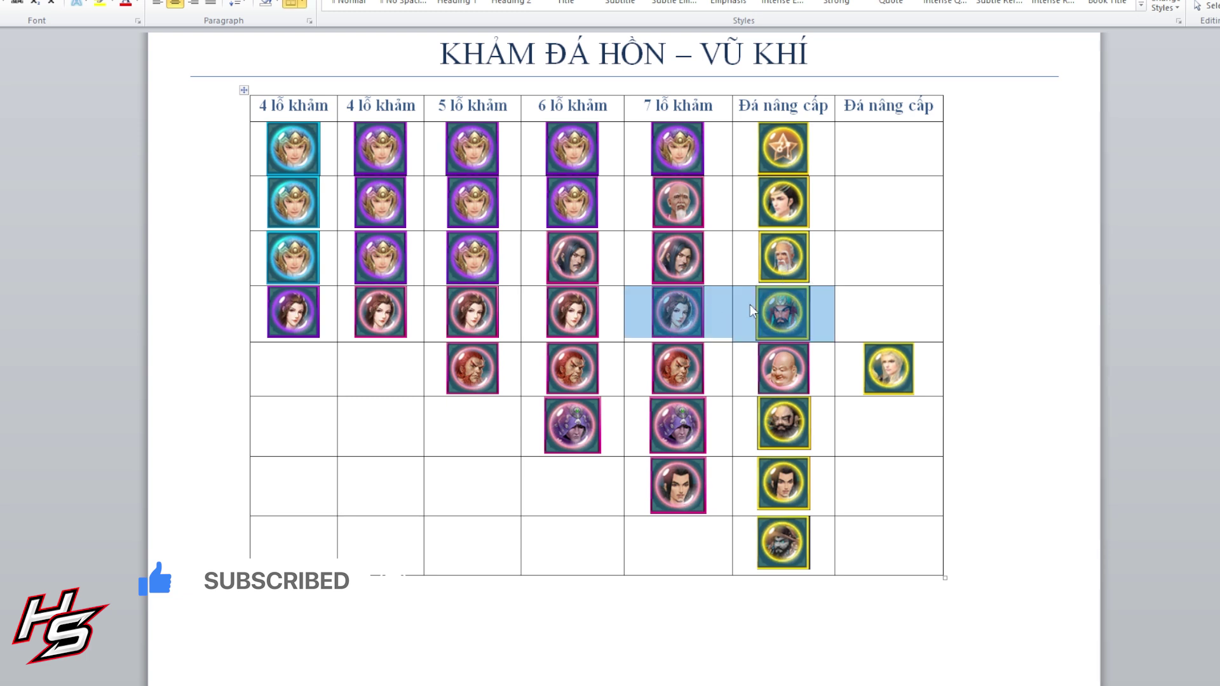
left_click(807, 249)
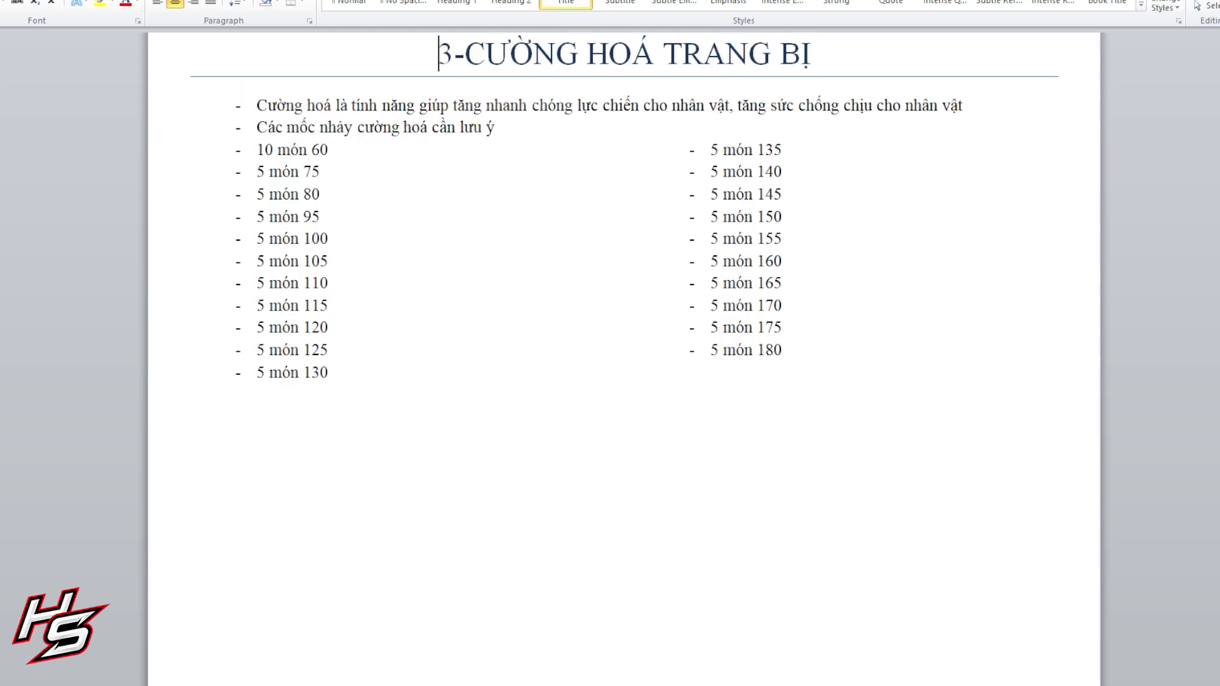
- Highlight the CƯỜNG HOÁ TRANG BỊ title and the first bullet's description of how enhancement raises the character's combat power
left_click_drag(466, 50, 848, 40)
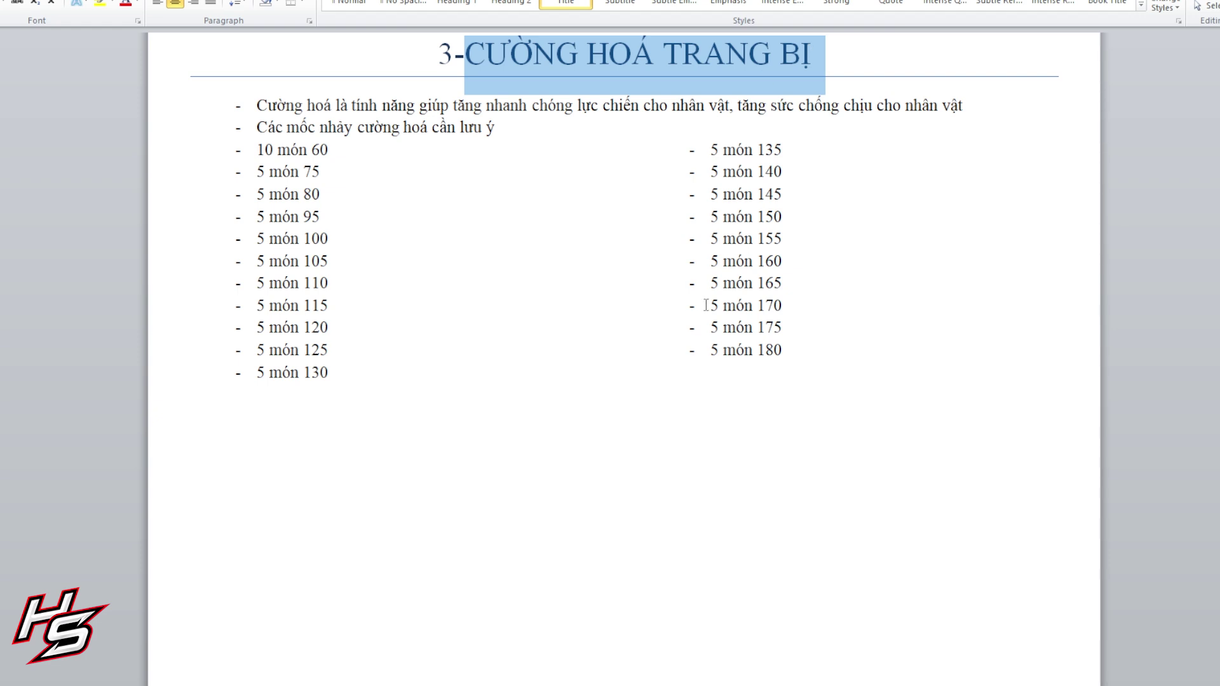
left_click(332, 100)
left_click_drag(283, 94, 760, 102)
left_click(473, 105)
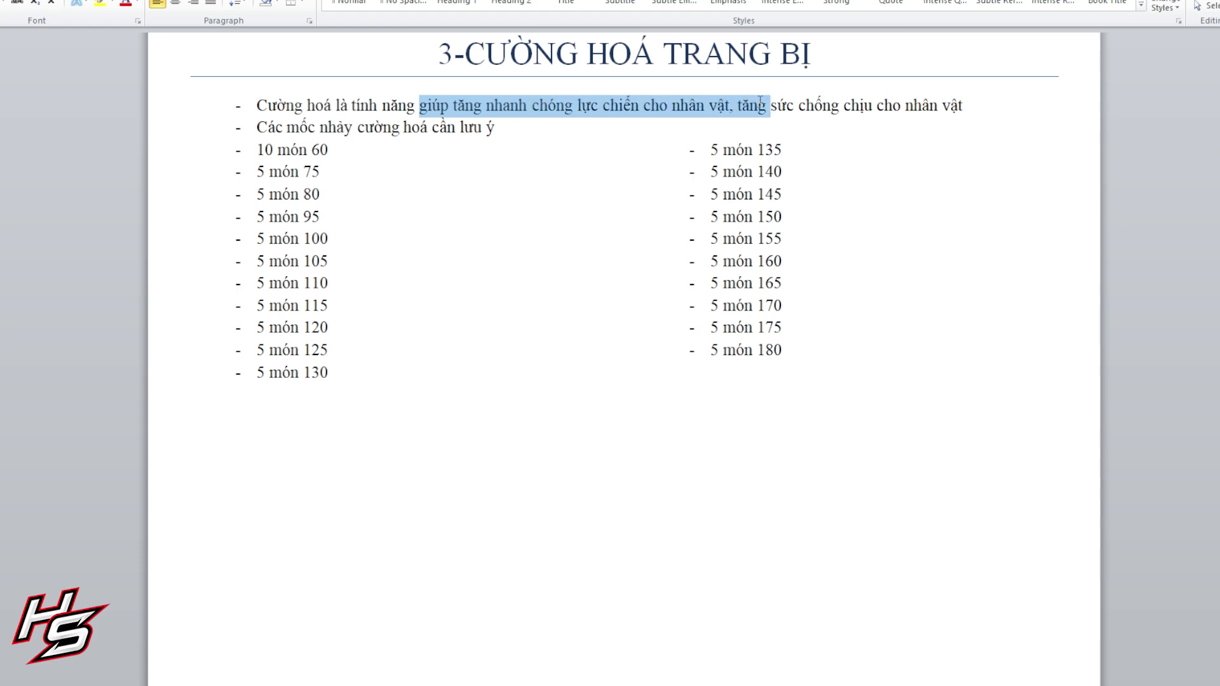
left_click(834, 120)
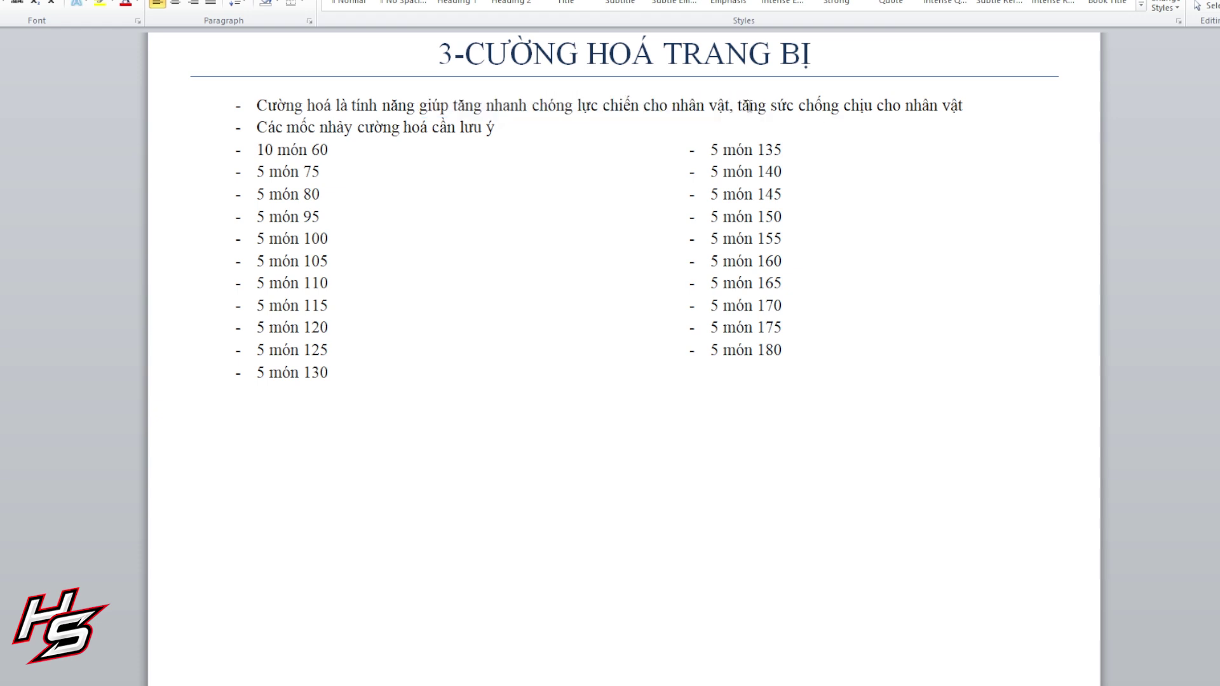